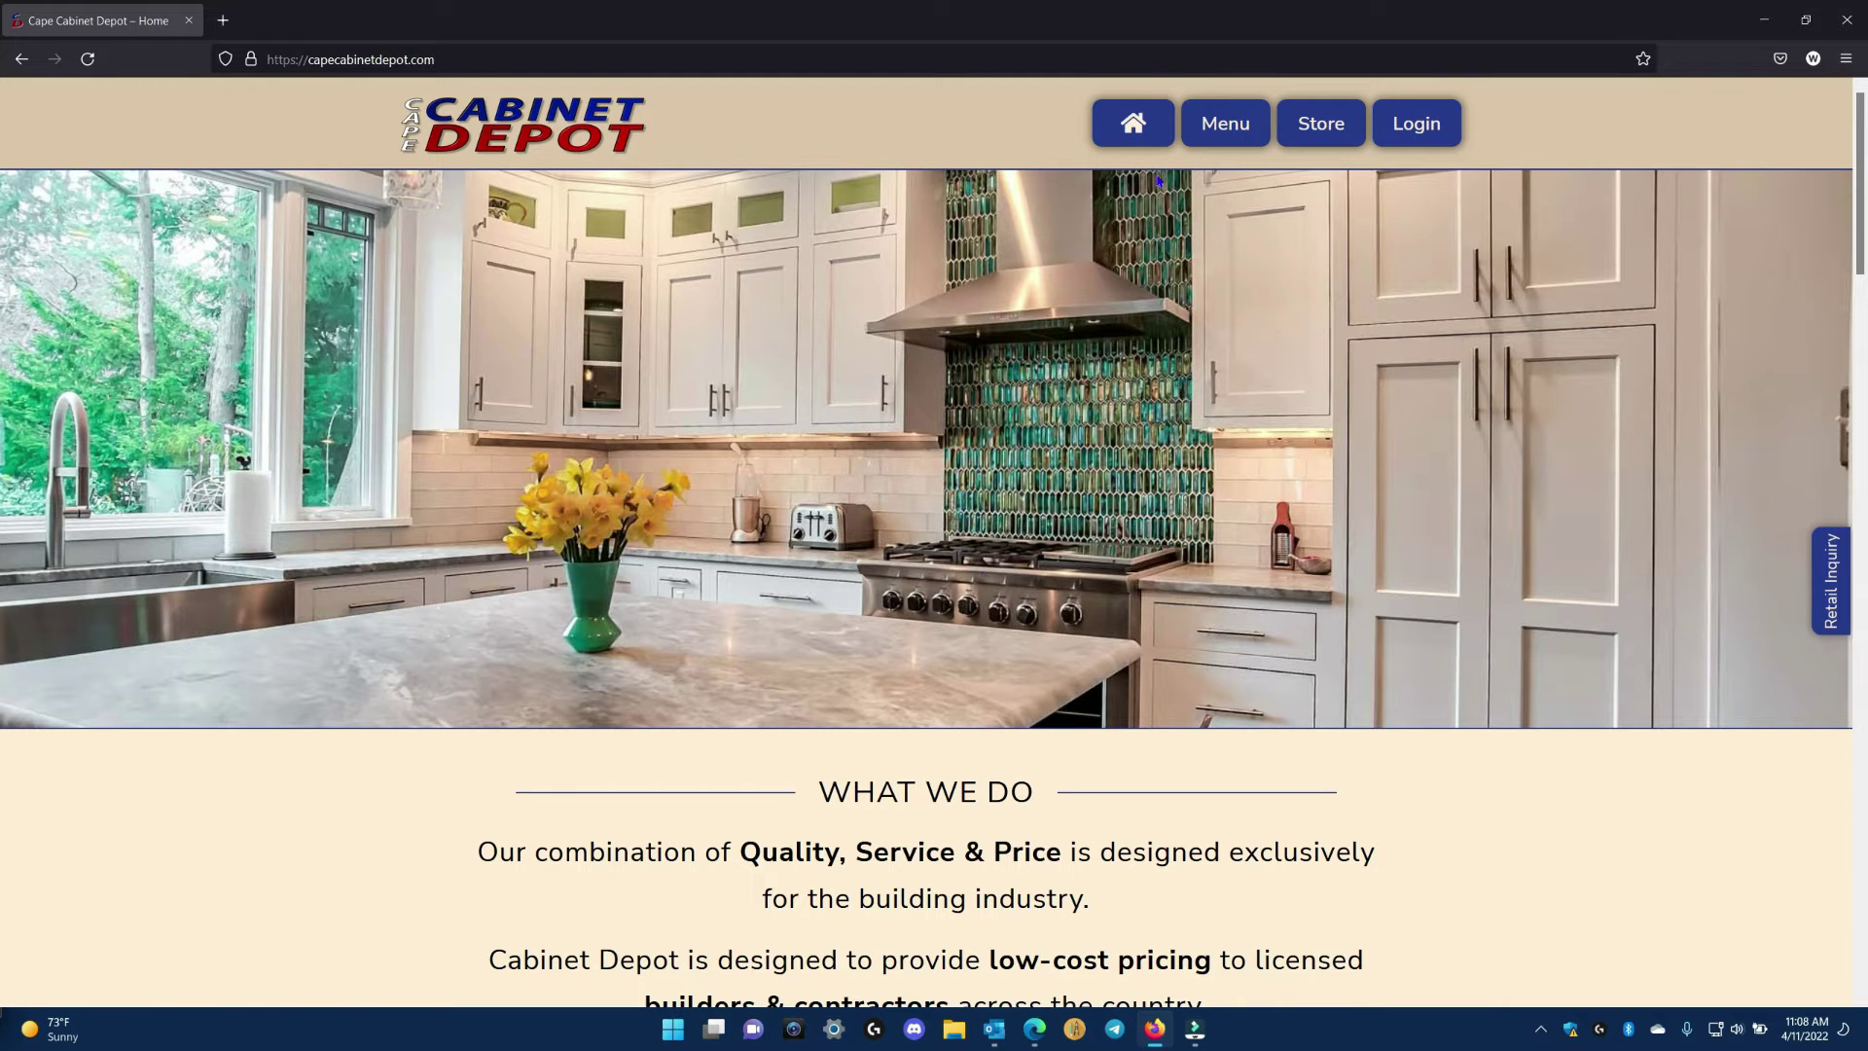
Step: Open the Get Set-up to Buy page and go to its membership application form
left_click(1225, 123)
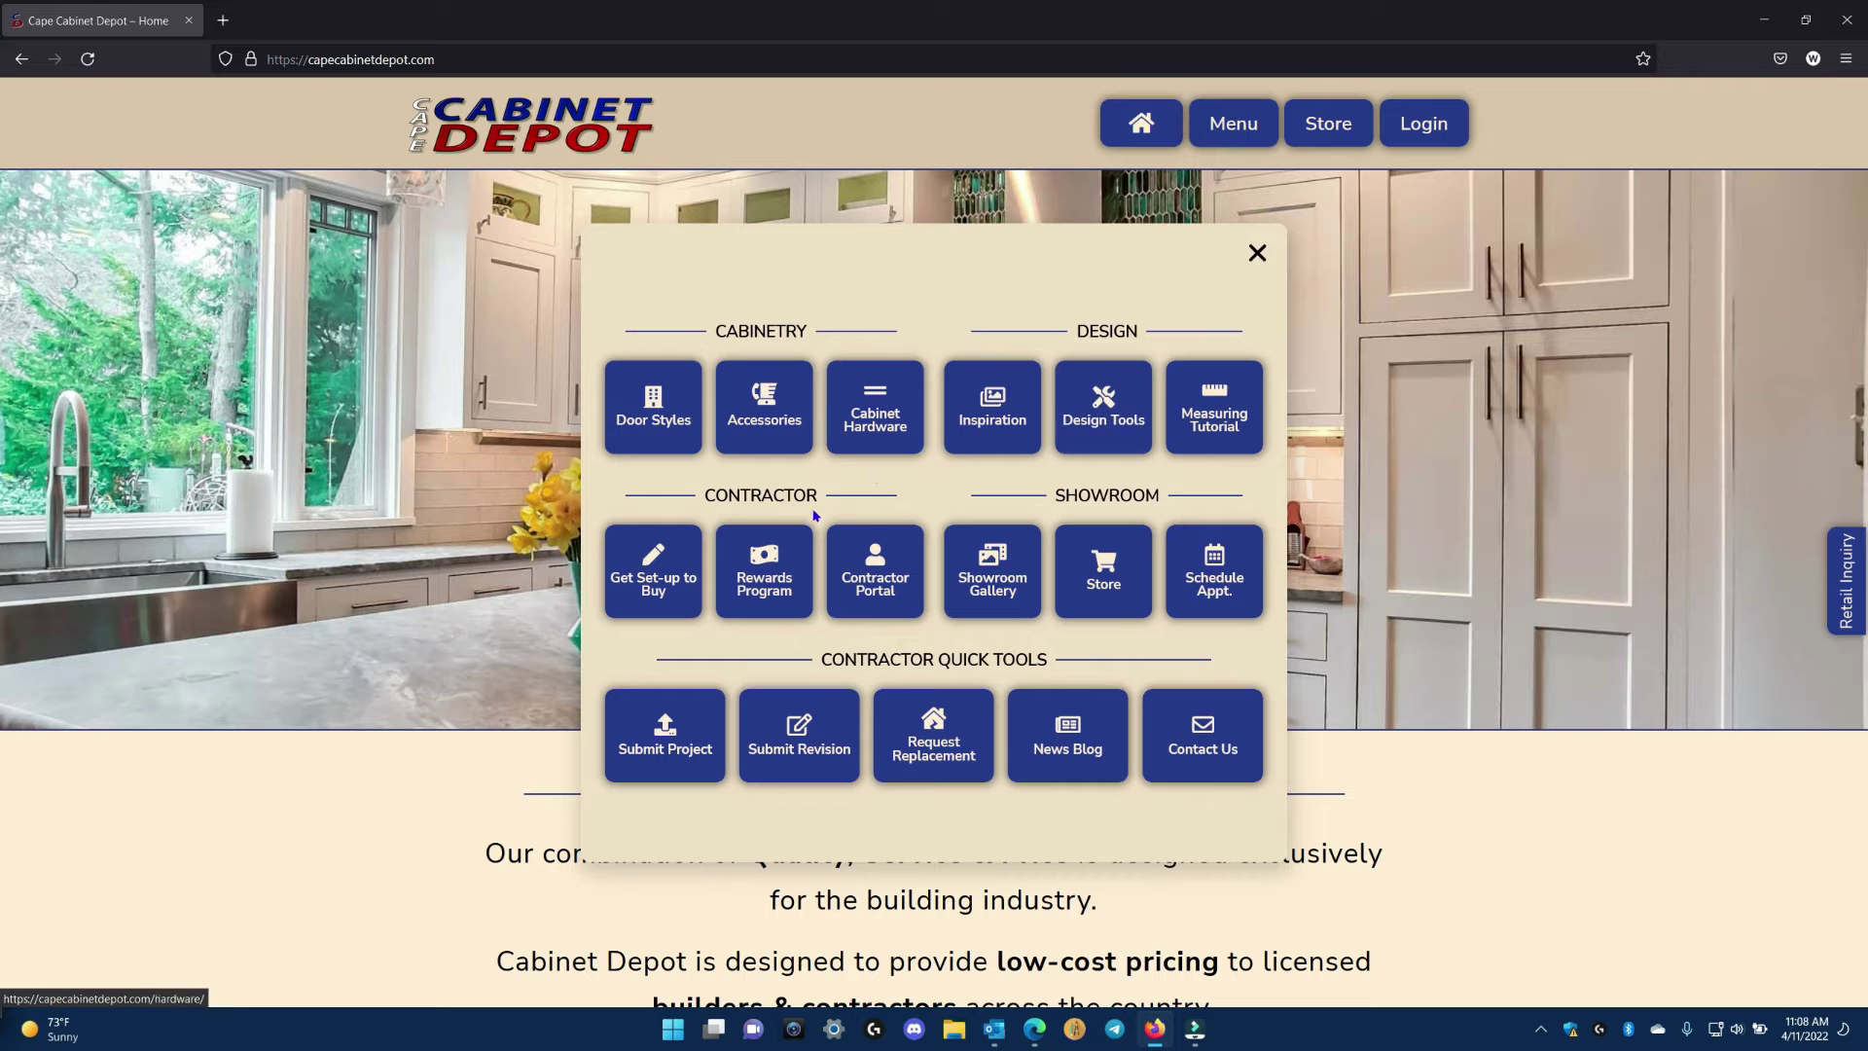
left_click(654, 572)
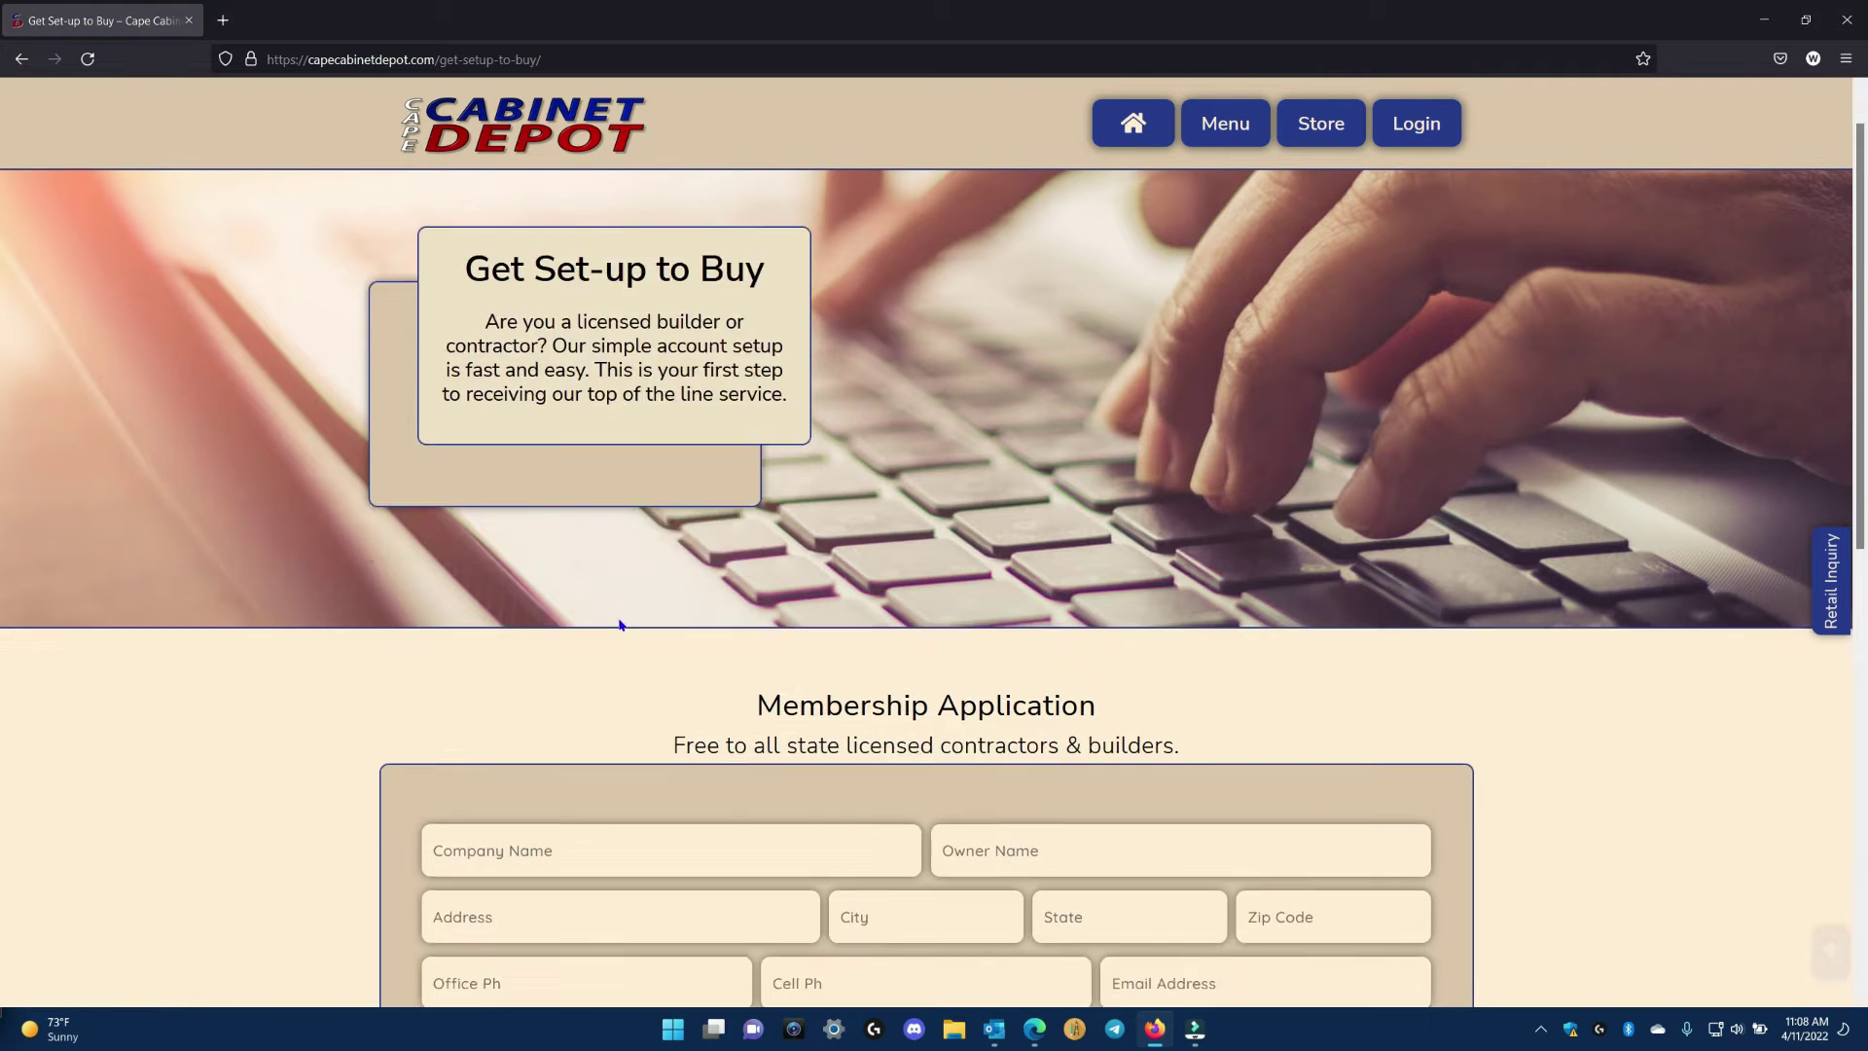
scroll(619, 625, "down", 4)
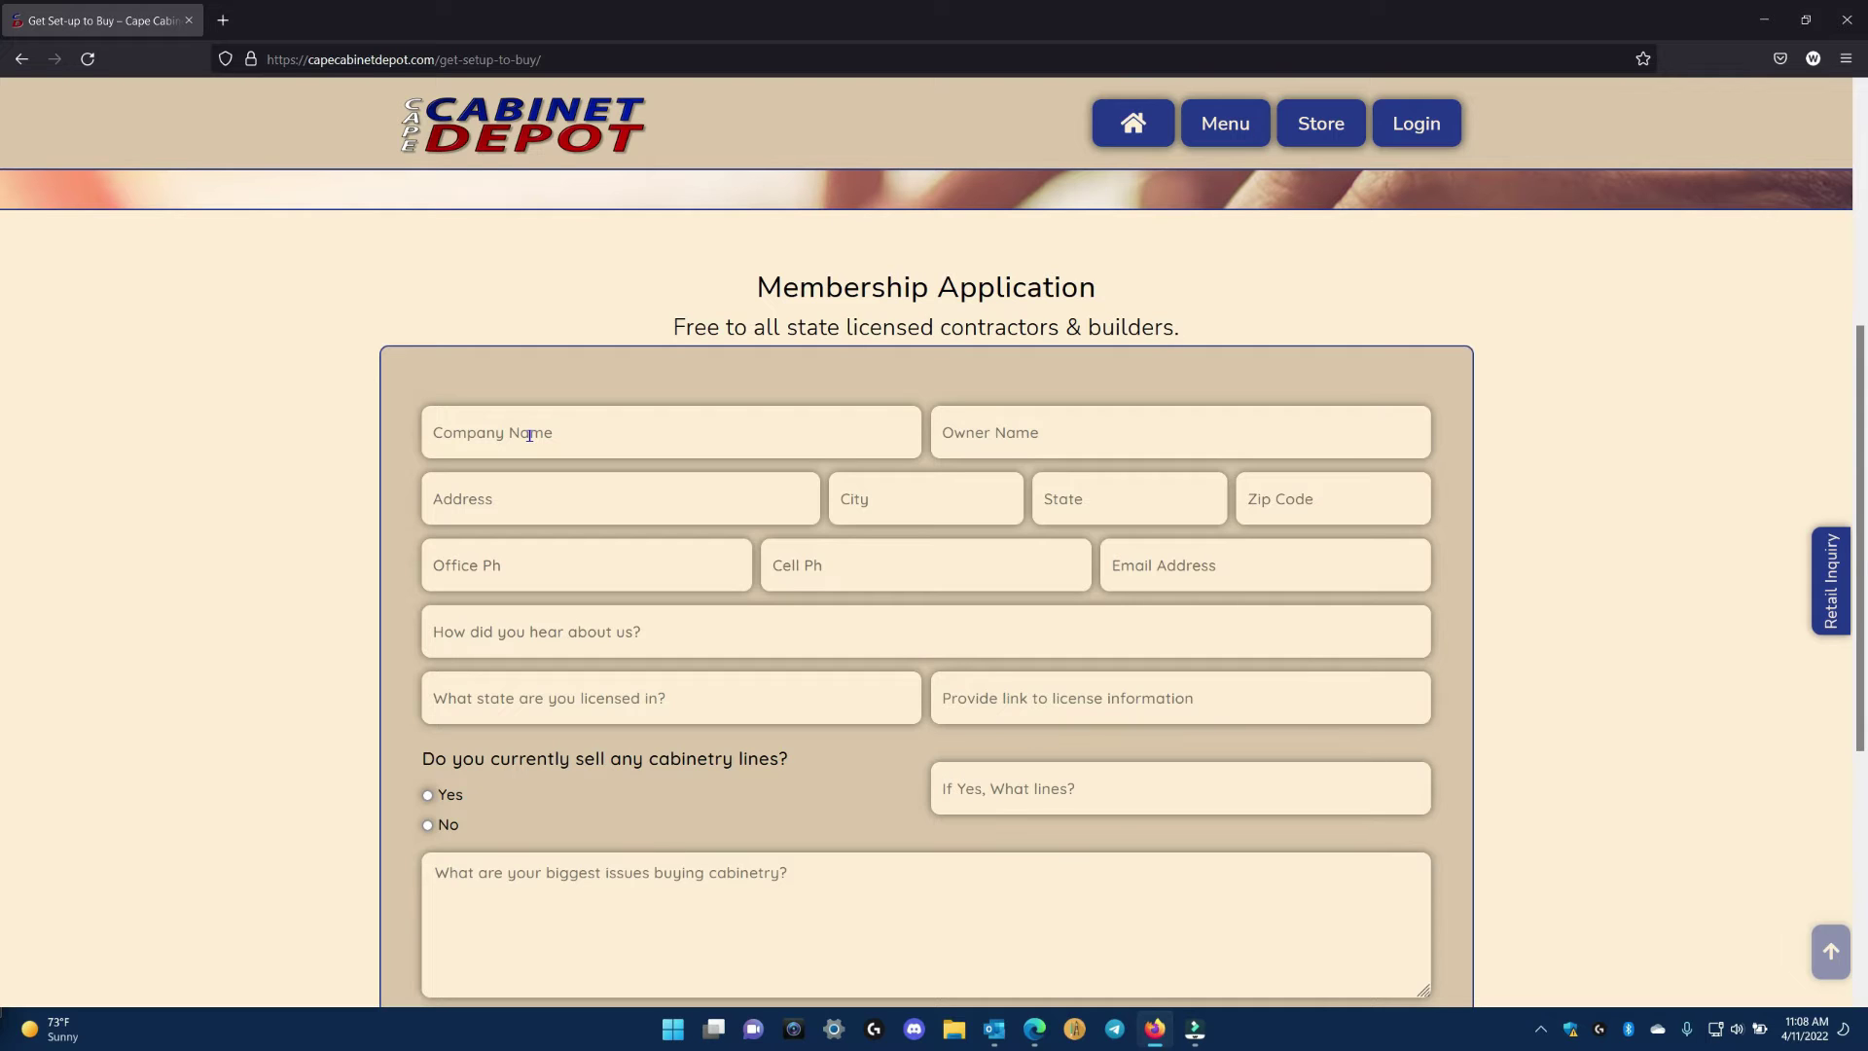
Step: Enter B Wayne Enterprises as the company name and fill in the owner's name on the membership application
left_click(529, 435)
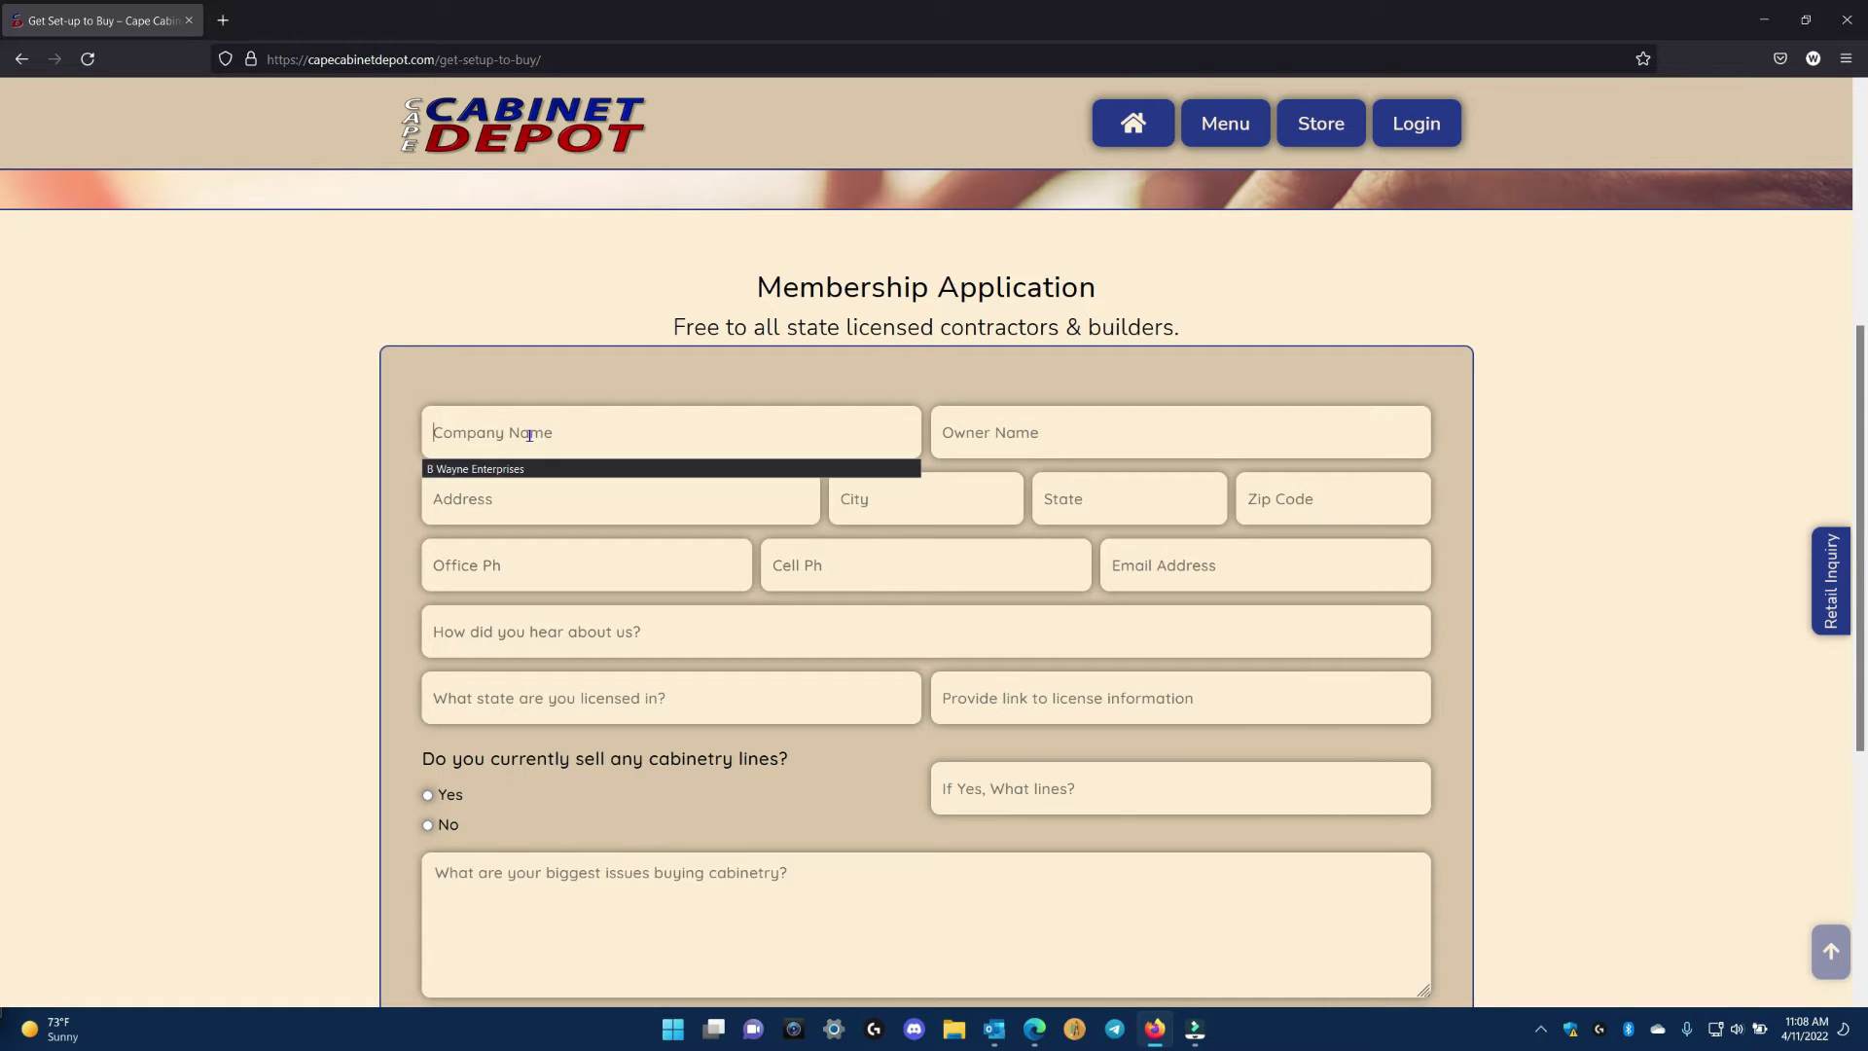
left_click(493, 476)
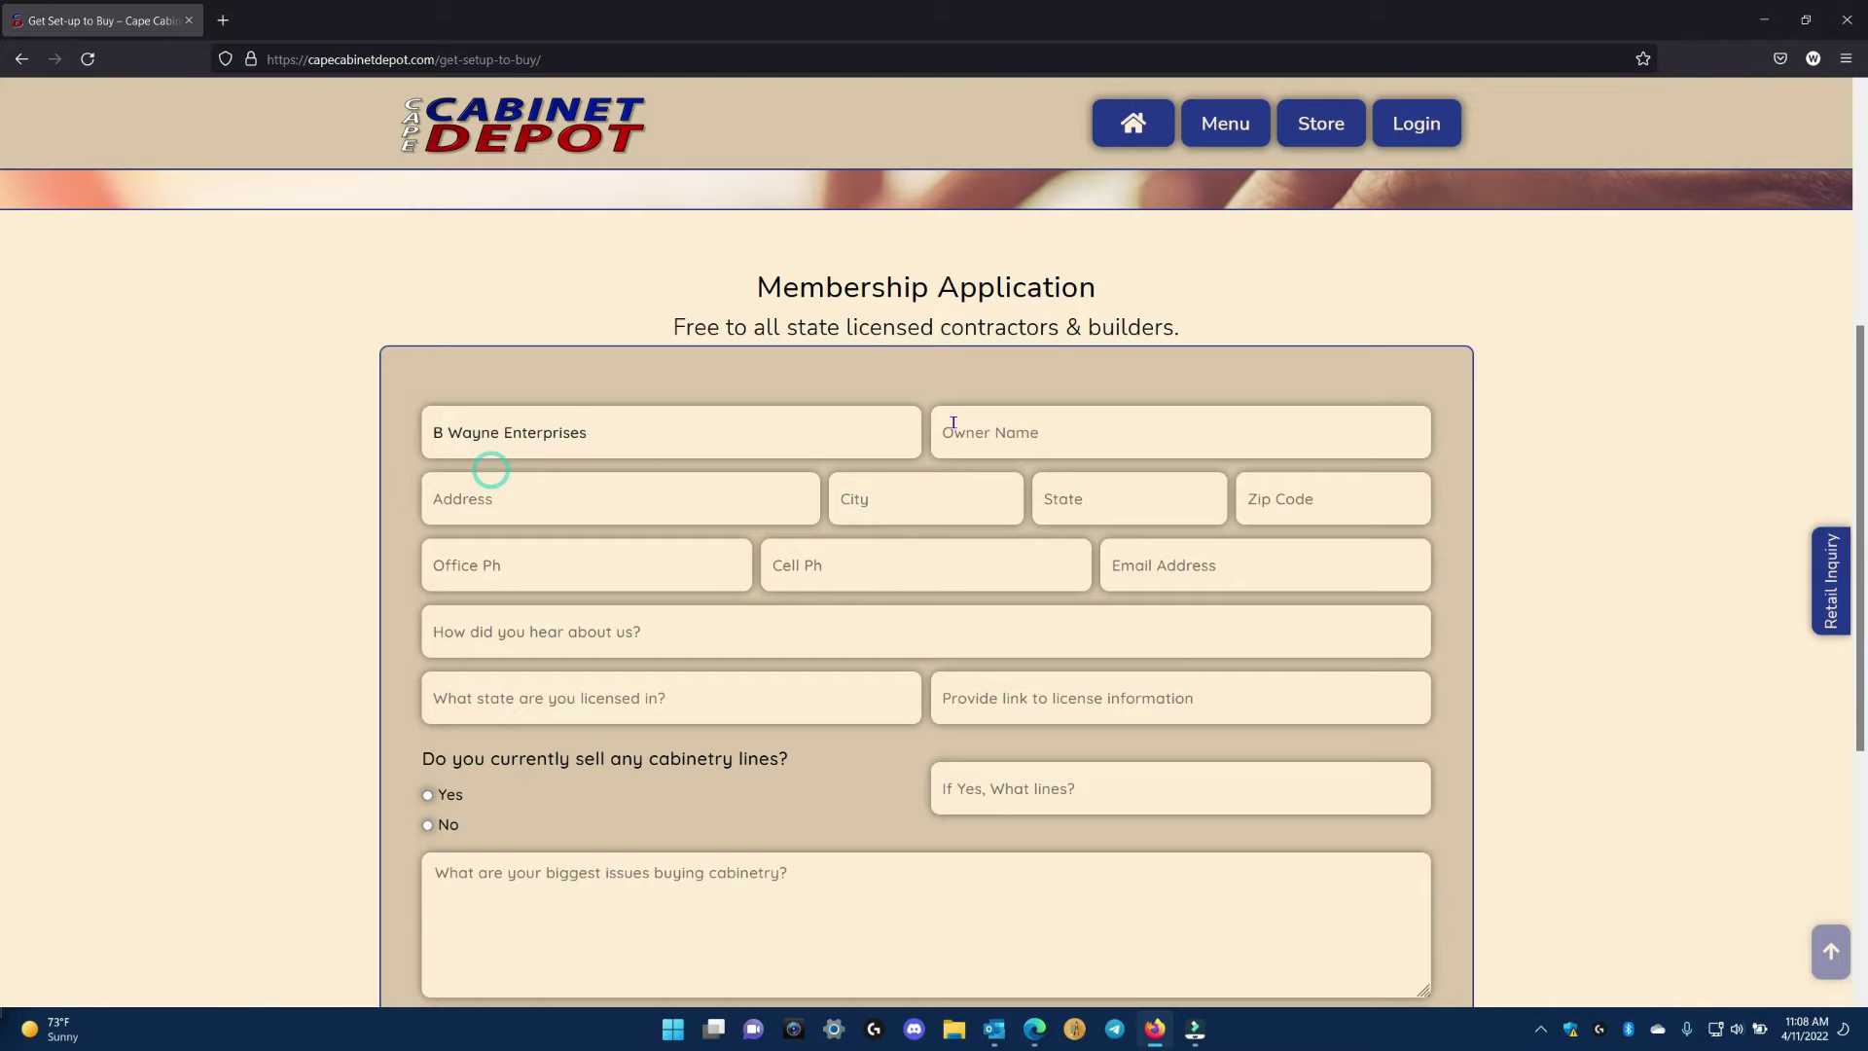
left_click(987, 428)
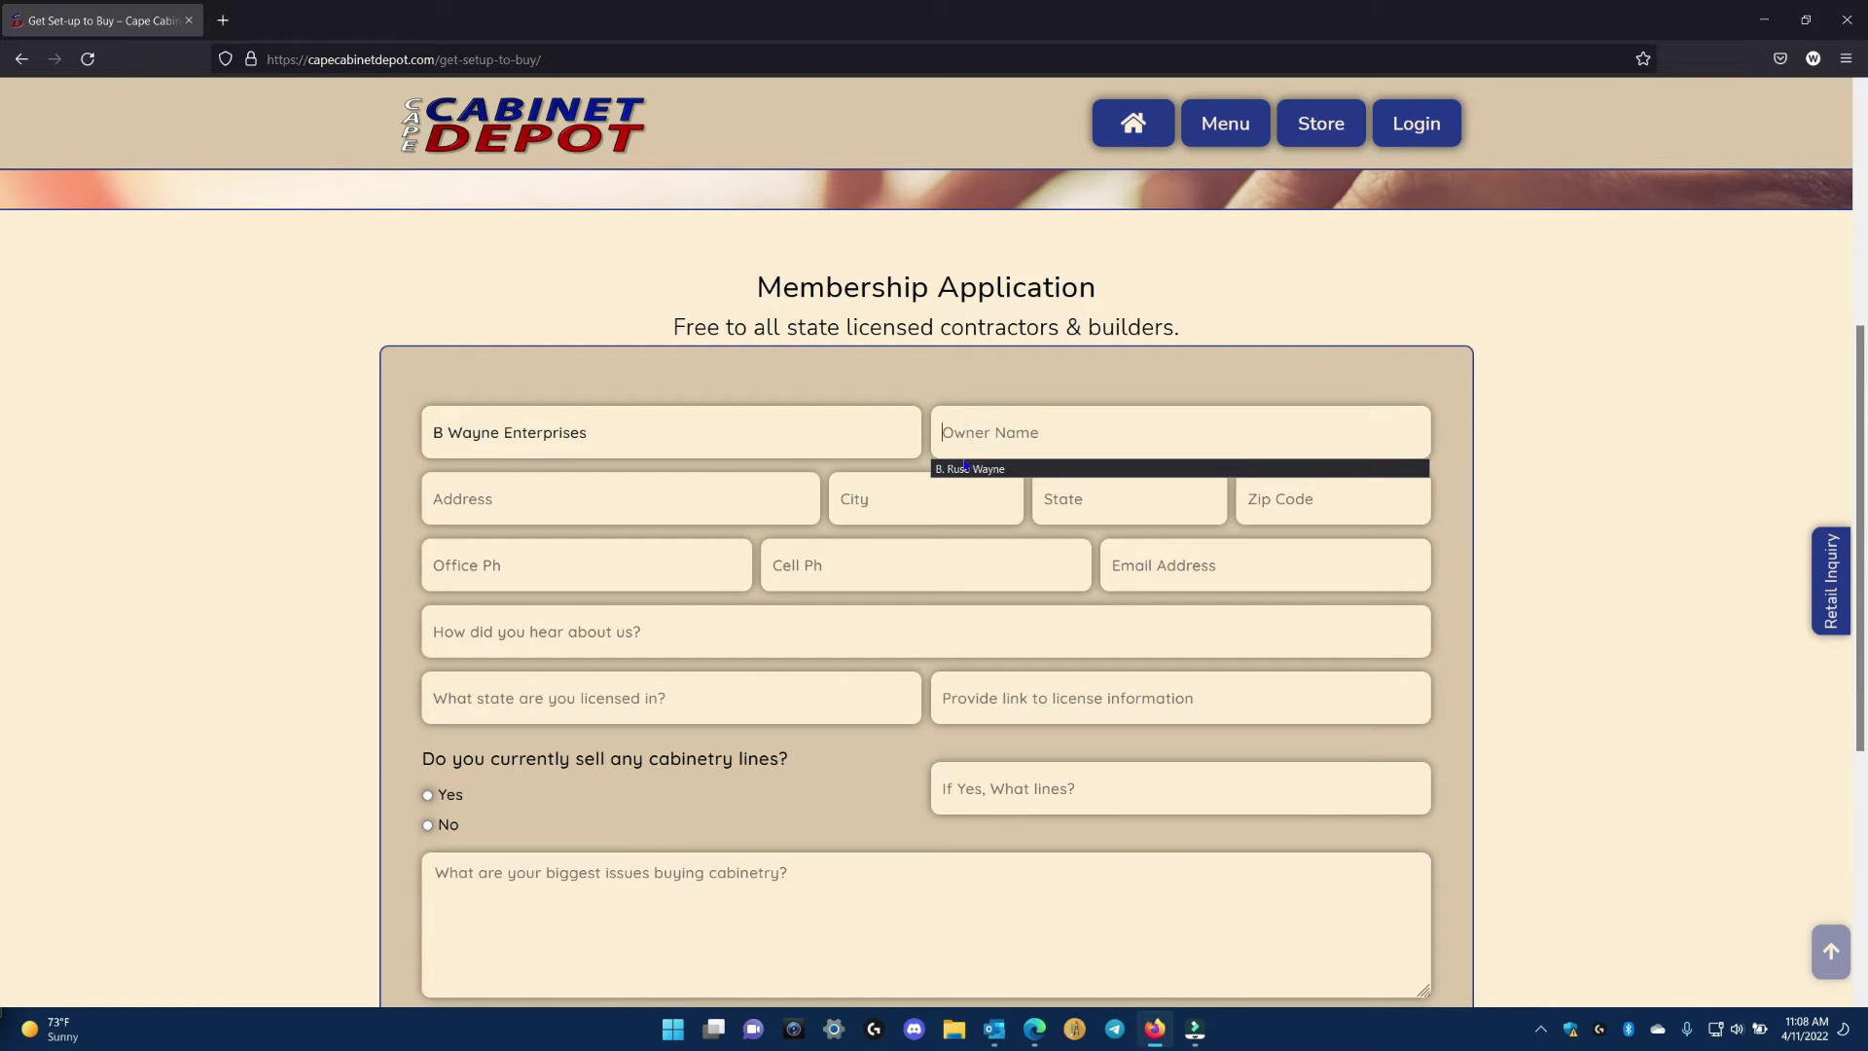
left_click(968, 468)
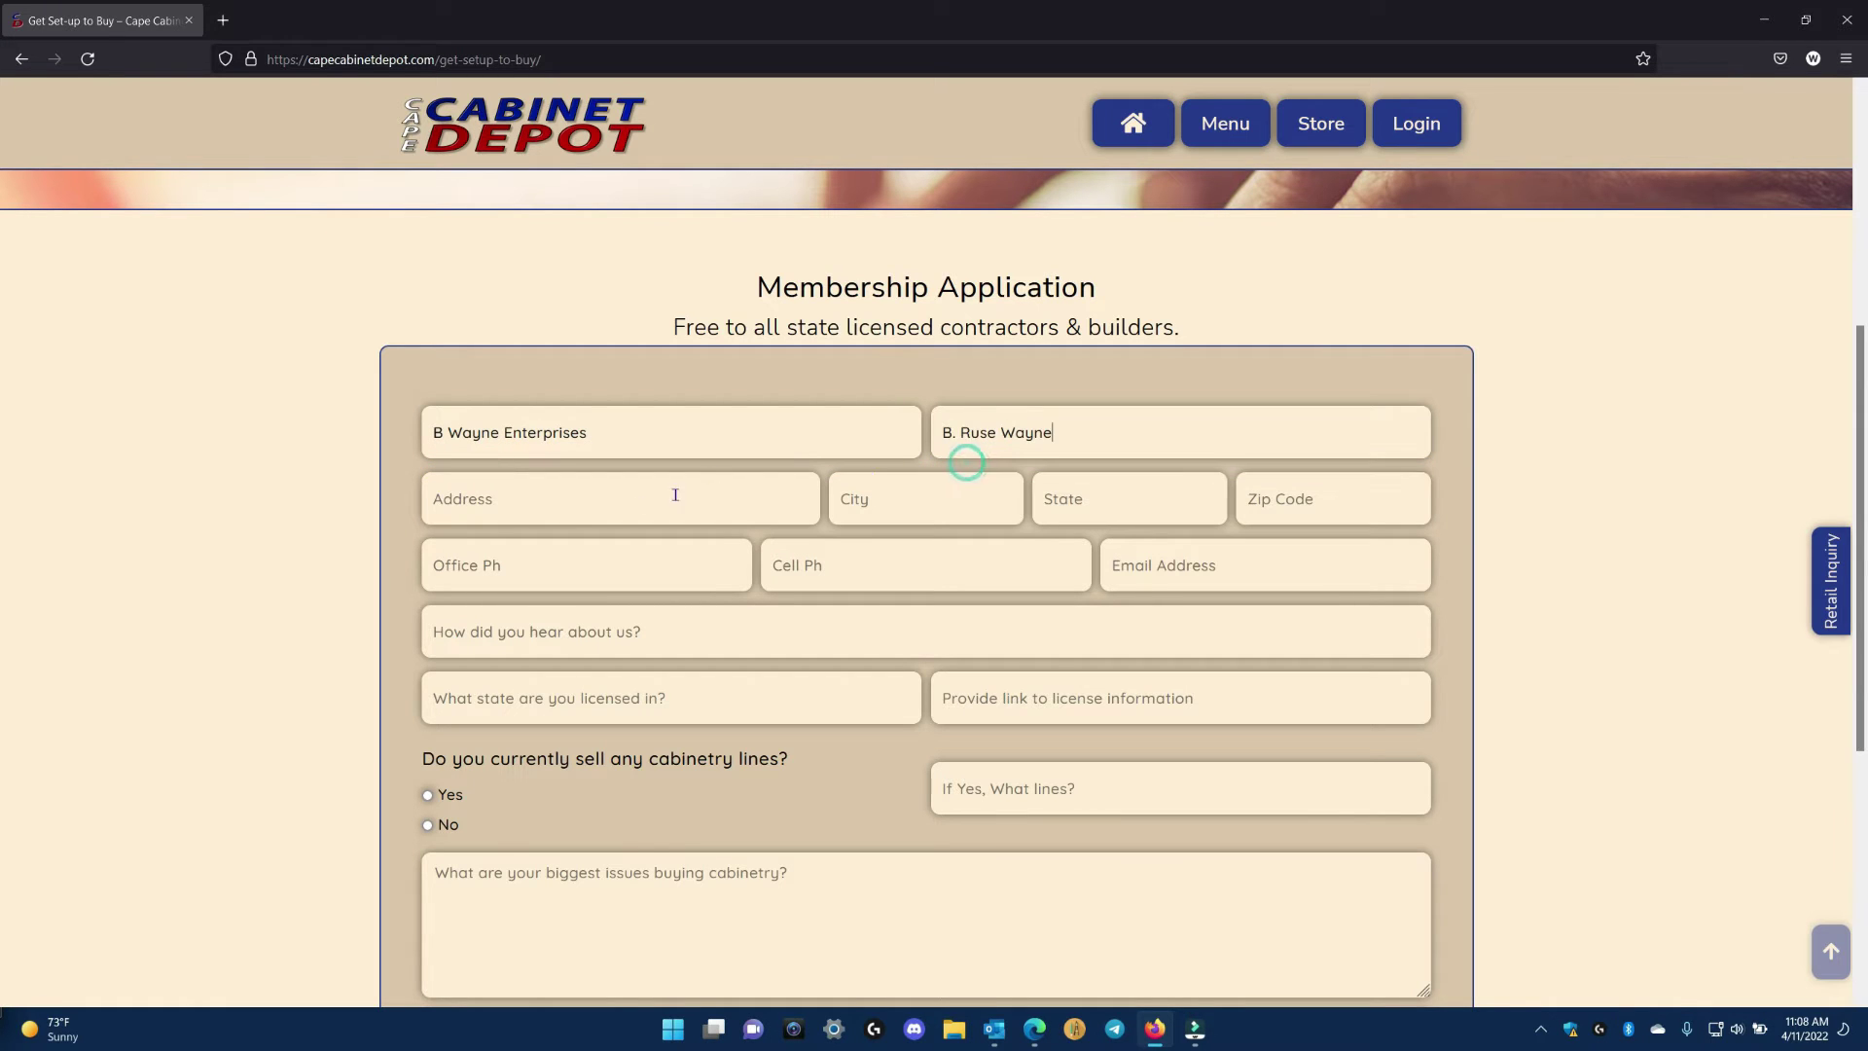
Step: Fill in the company's street address, city, state and zip code on the application
left_click(497, 497)
scroll(570, 588, "down", 5)
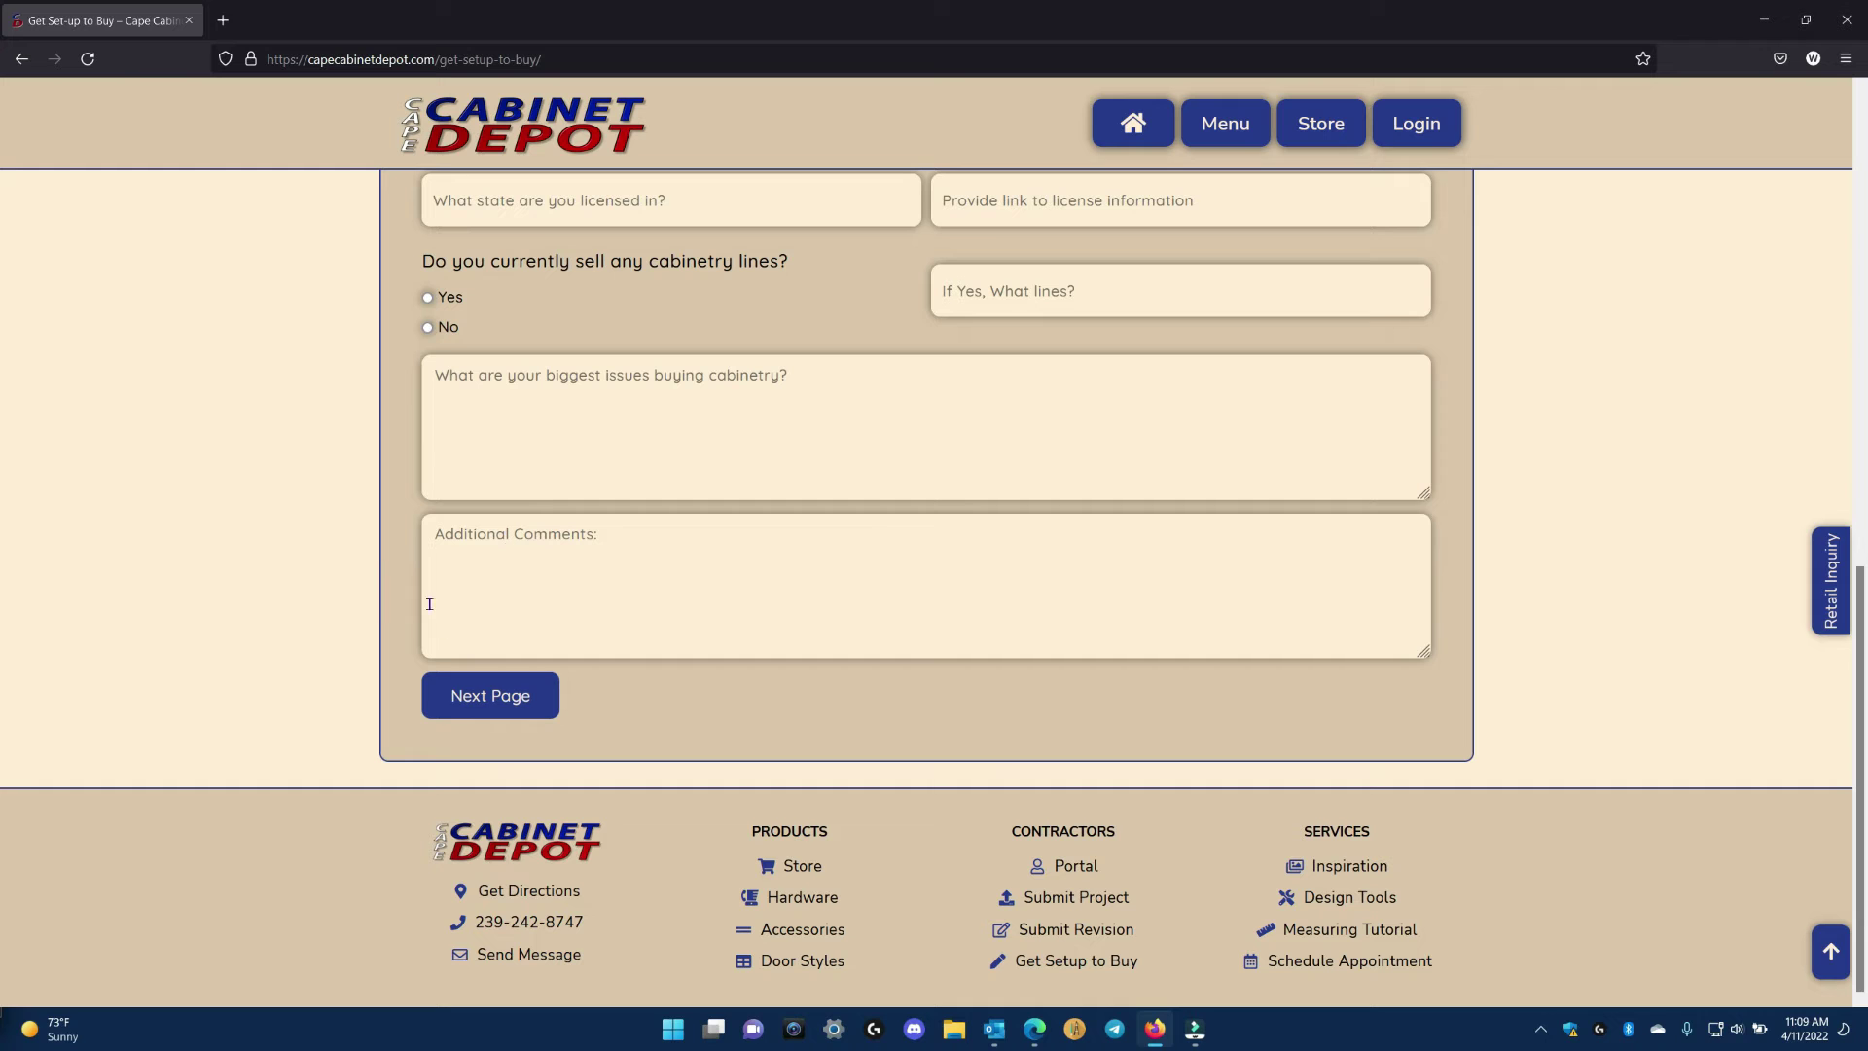
scroll(700, 597, "up", 6)
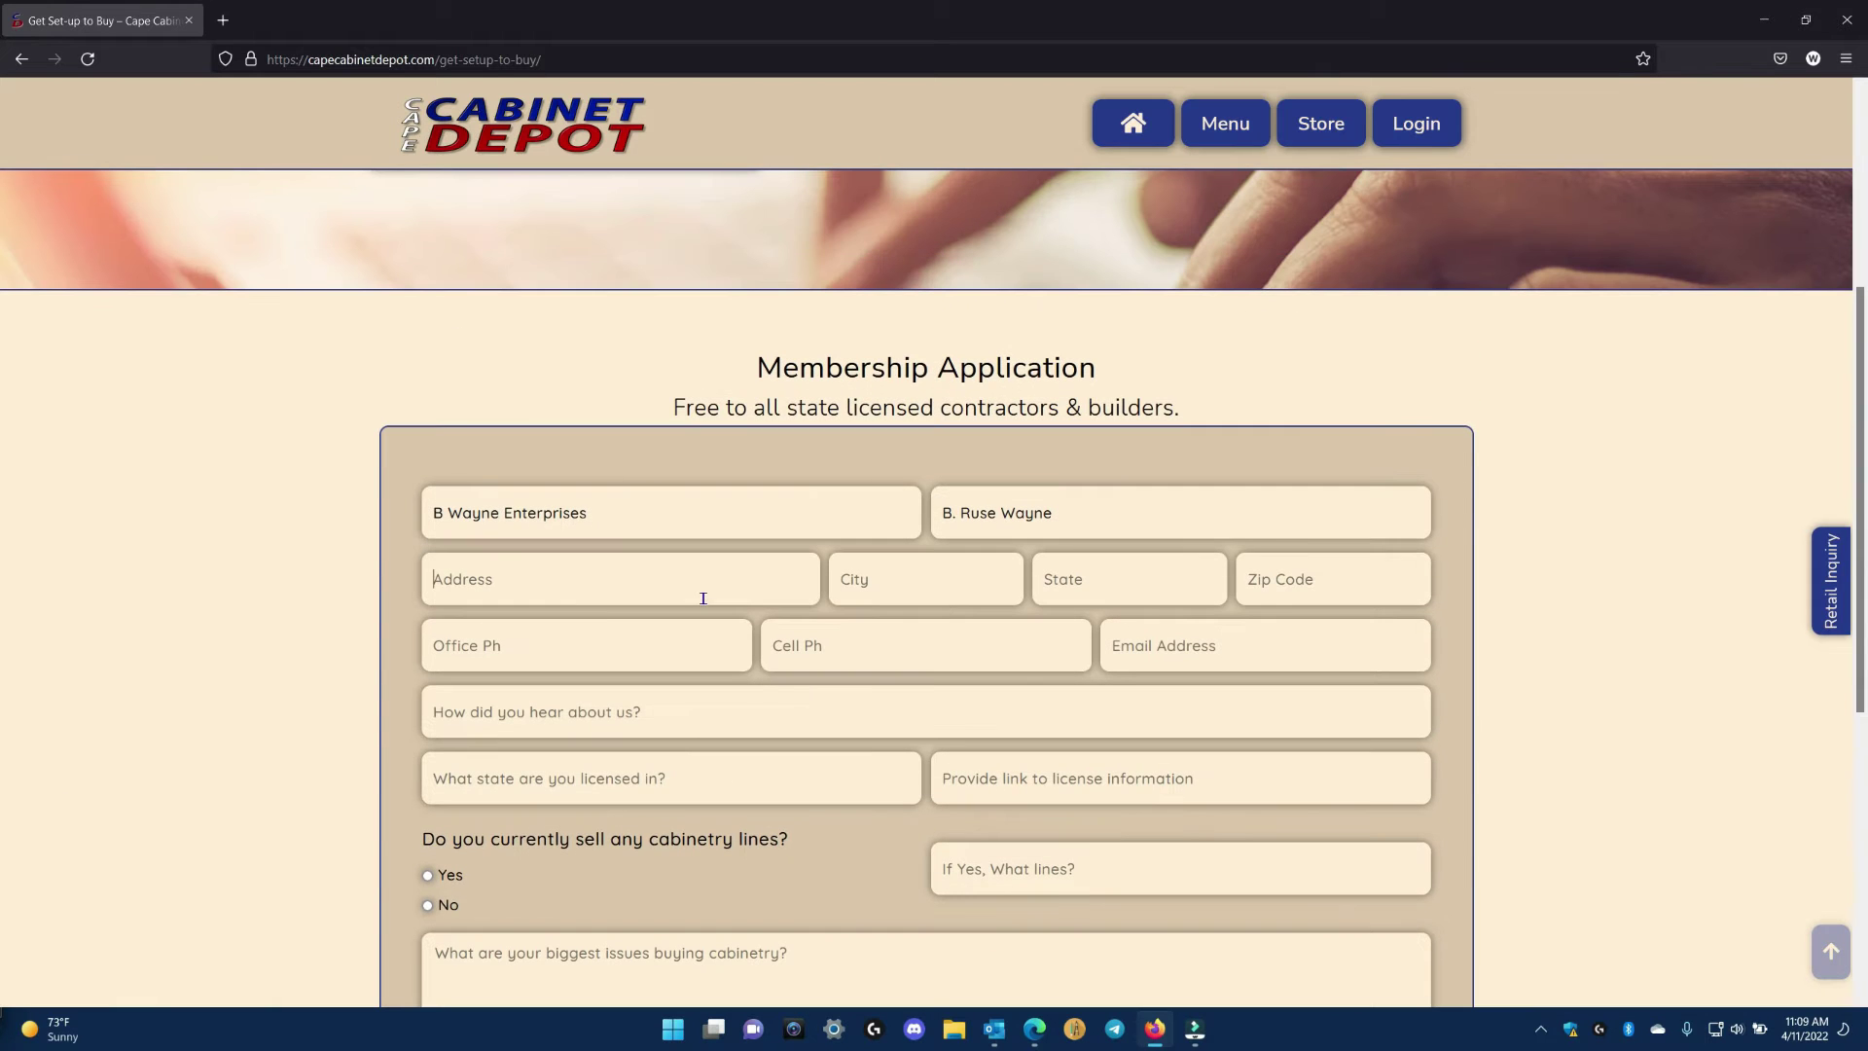
left_click(459, 613)
left_click(875, 588)
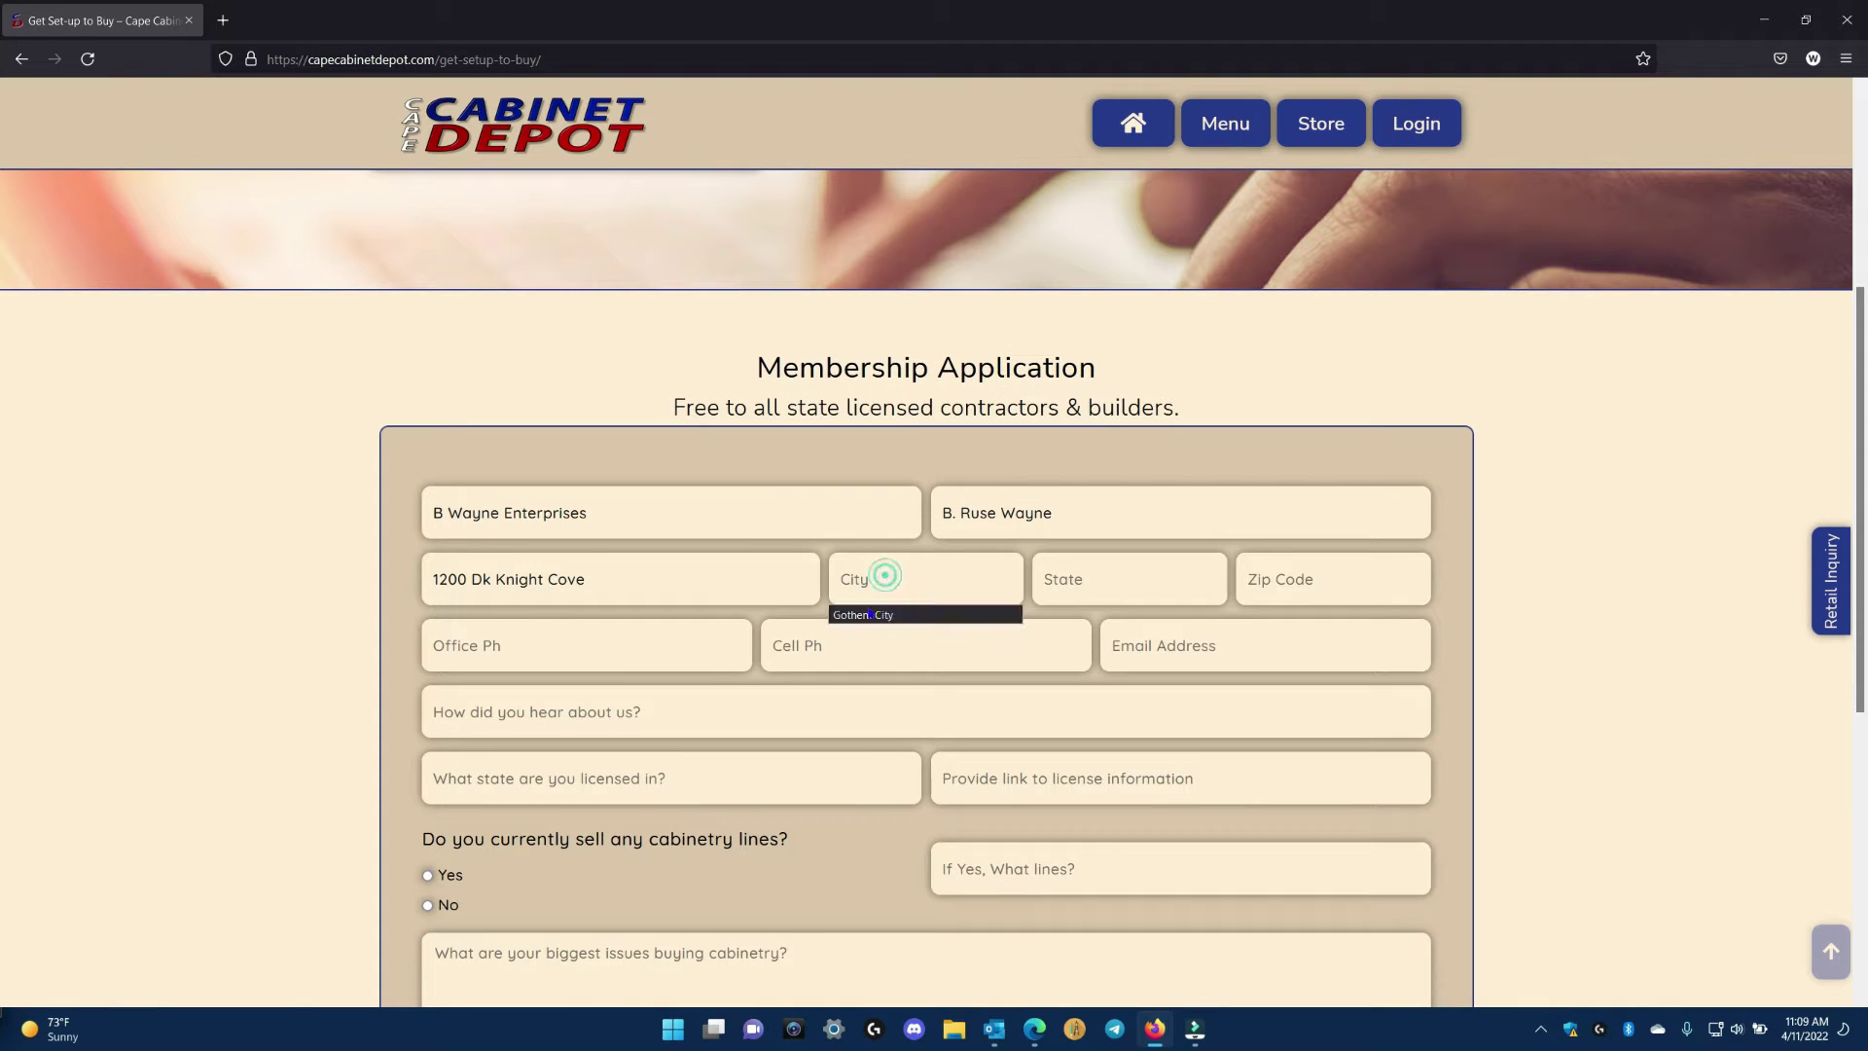
left_click(871, 611)
left_click(1060, 581)
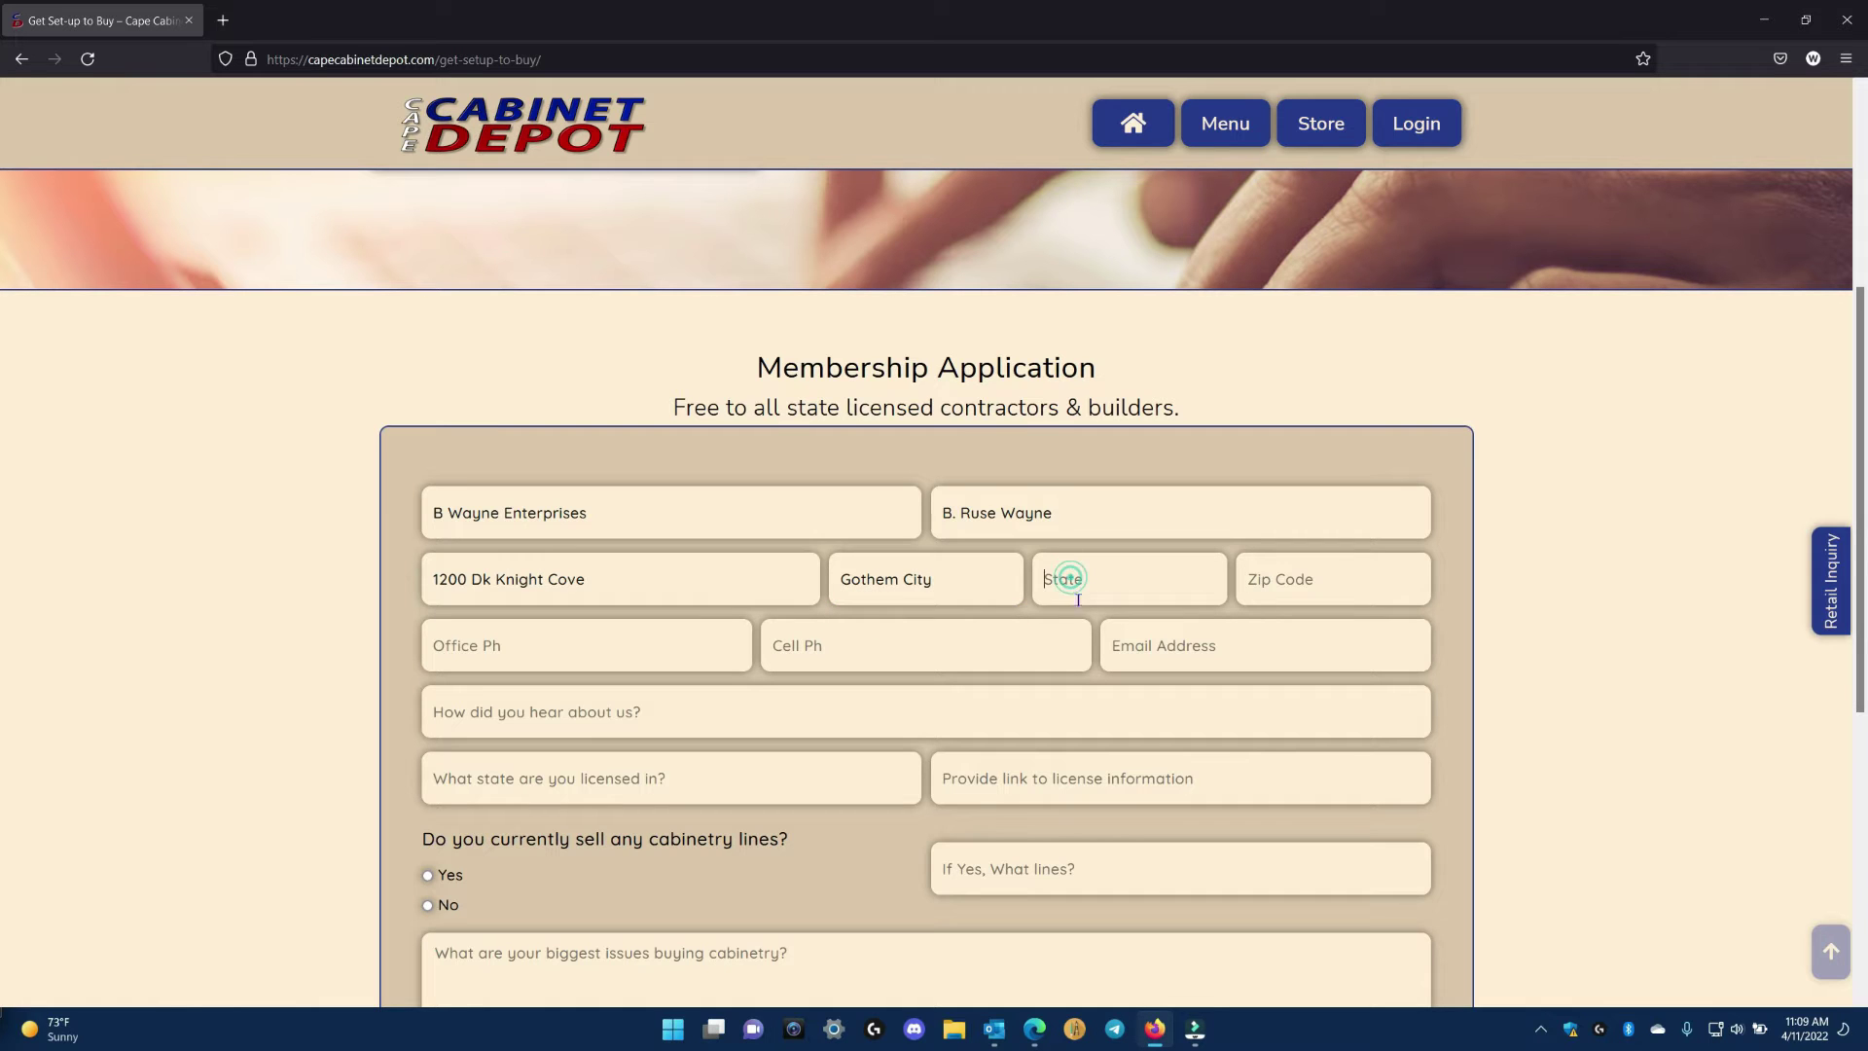
left_click(1076, 615)
left_click(1265, 576)
left_click(1266, 614)
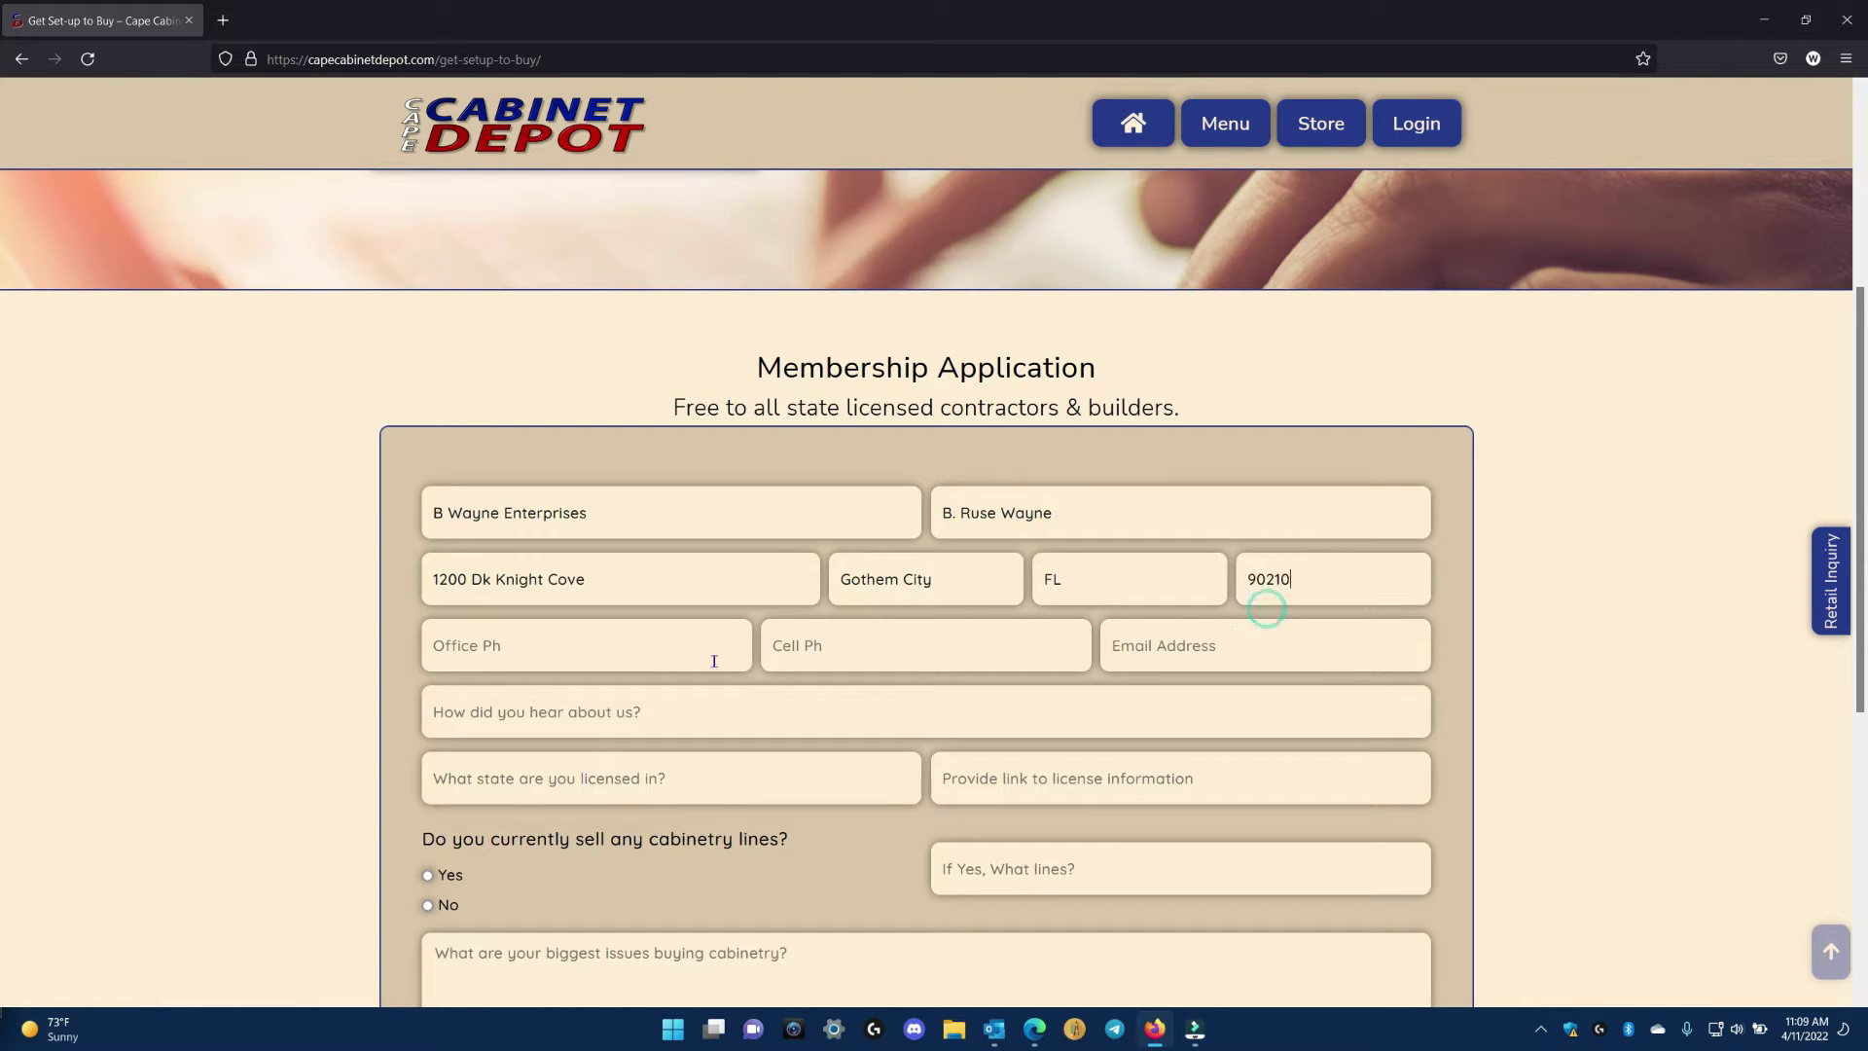
Step: Fill in the contact's cell phone number and email address, leaving the office phone blank
left_click(629, 653)
left_click(827, 643)
left_click(830, 642)
left_click(842, 681)
left_click(1233, 652)
left_click(1190, 646)
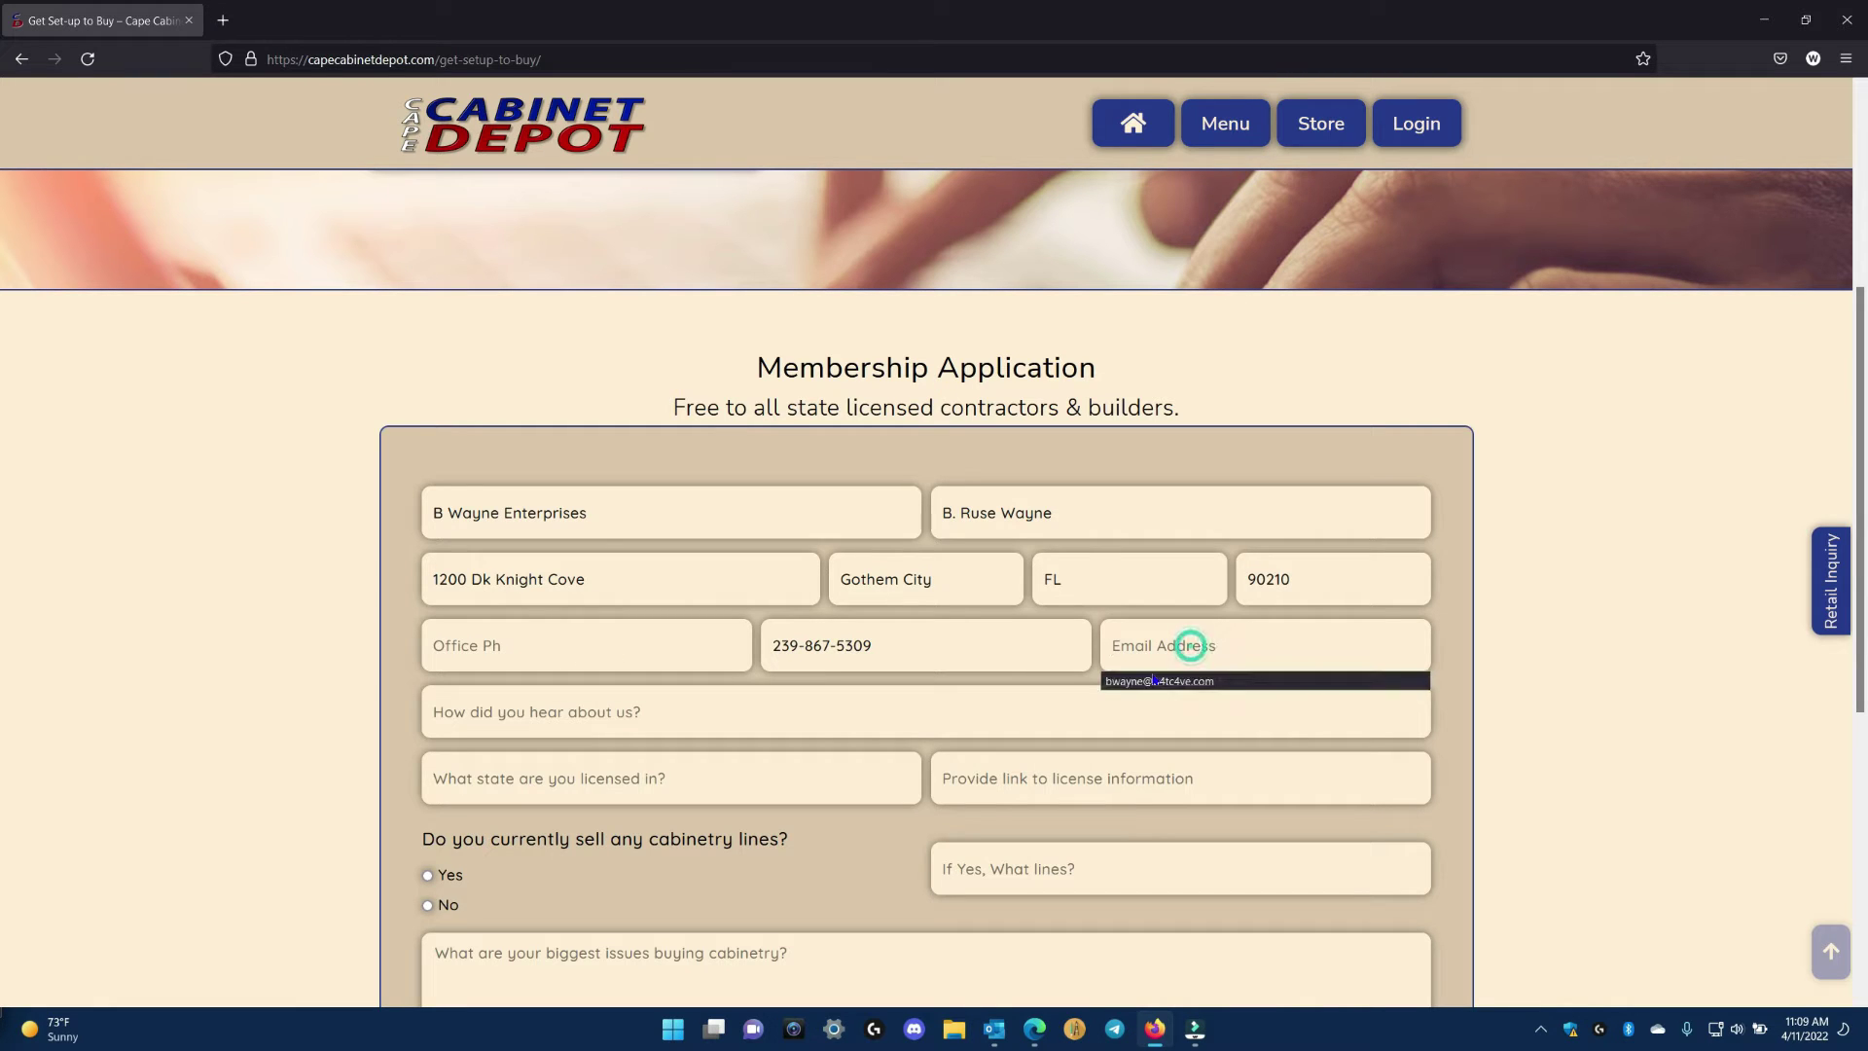
left_click(1138, 682)
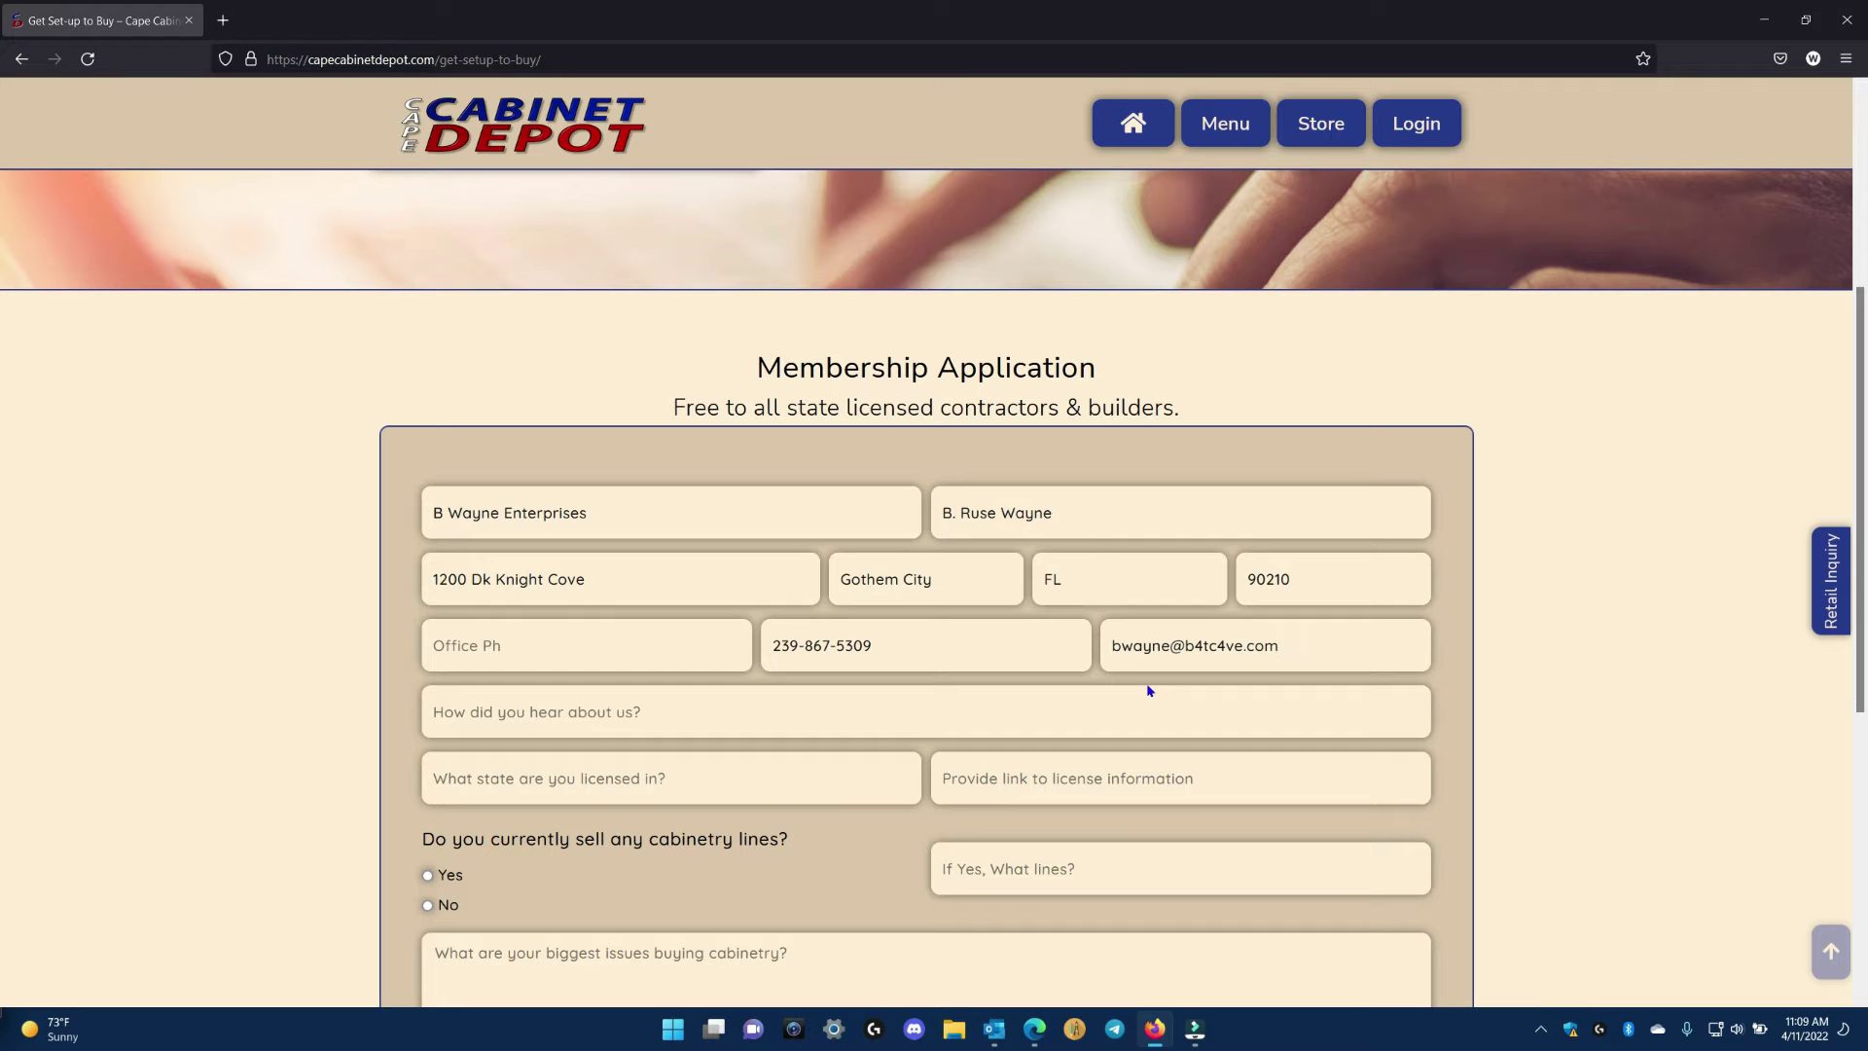
Step: Answer how the company was heard about with GOOGLE and give Florida as the licensing state
scroll(1148, 691, "down", 4)
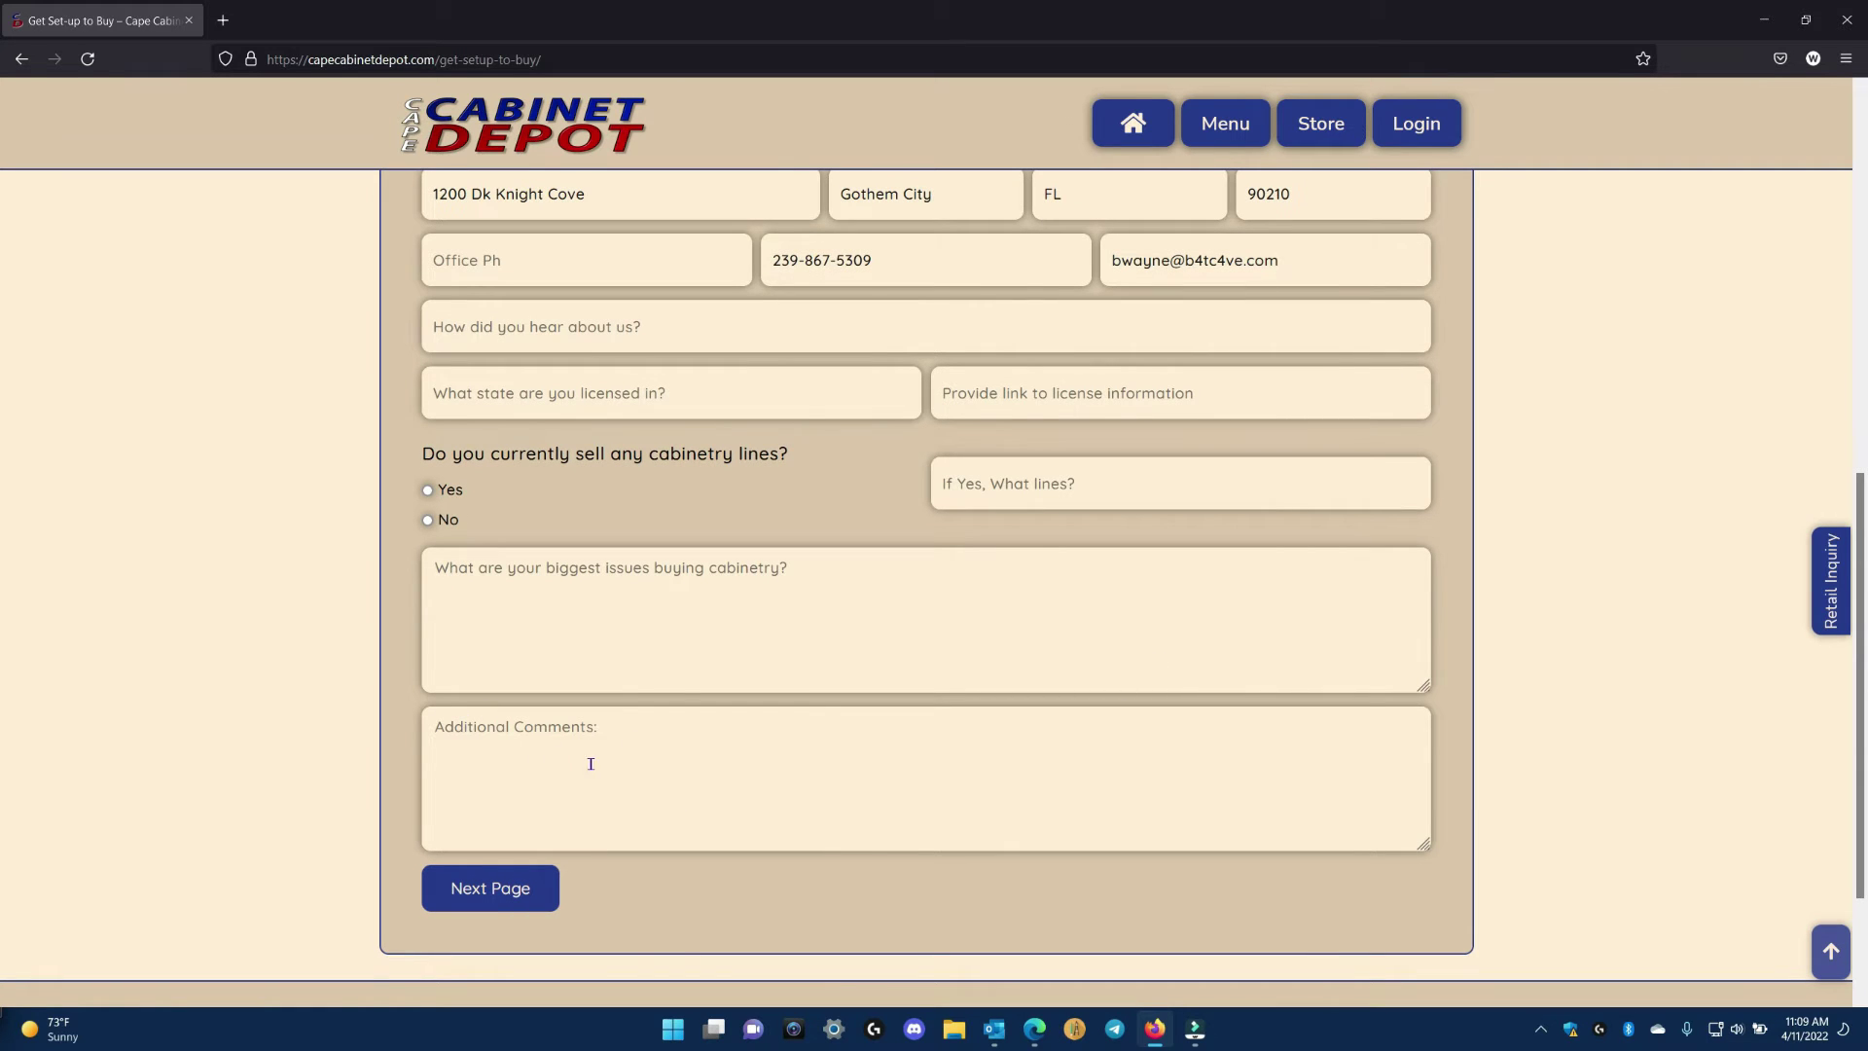
scroll(657, 824, "up", 3)
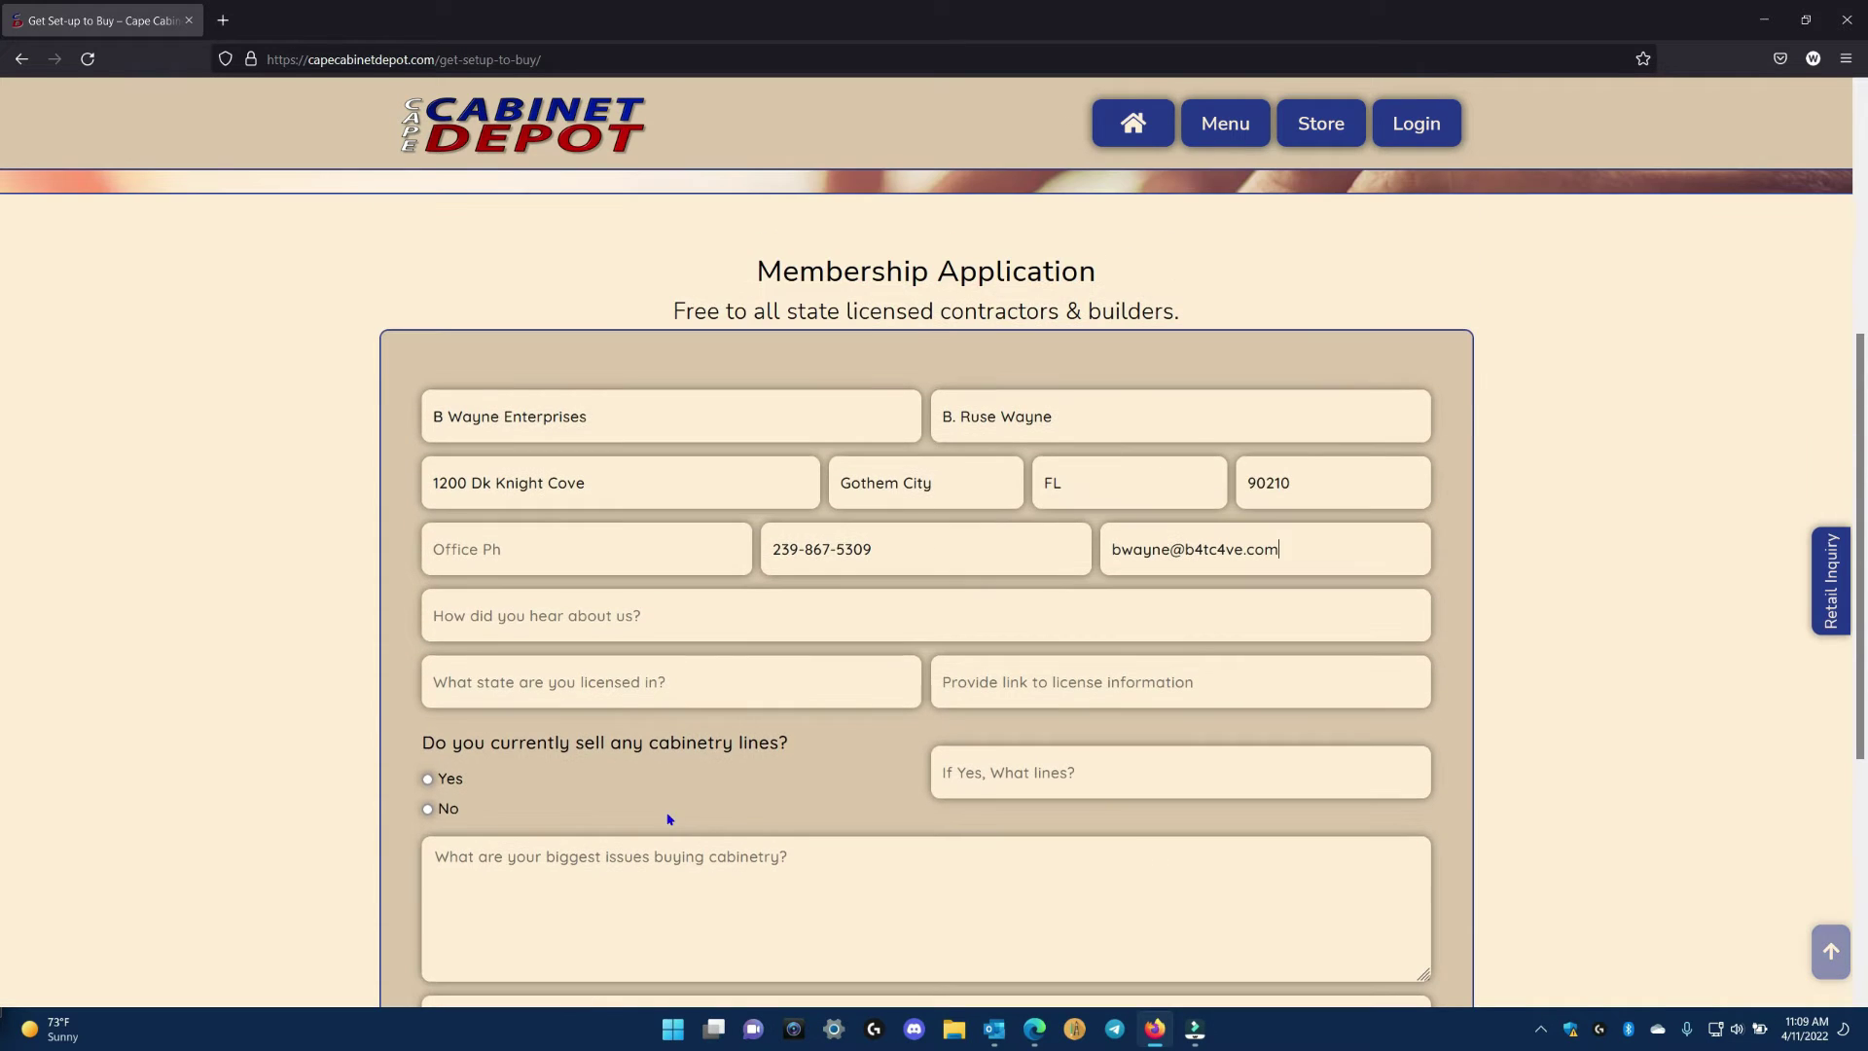
left_click(564, 625)
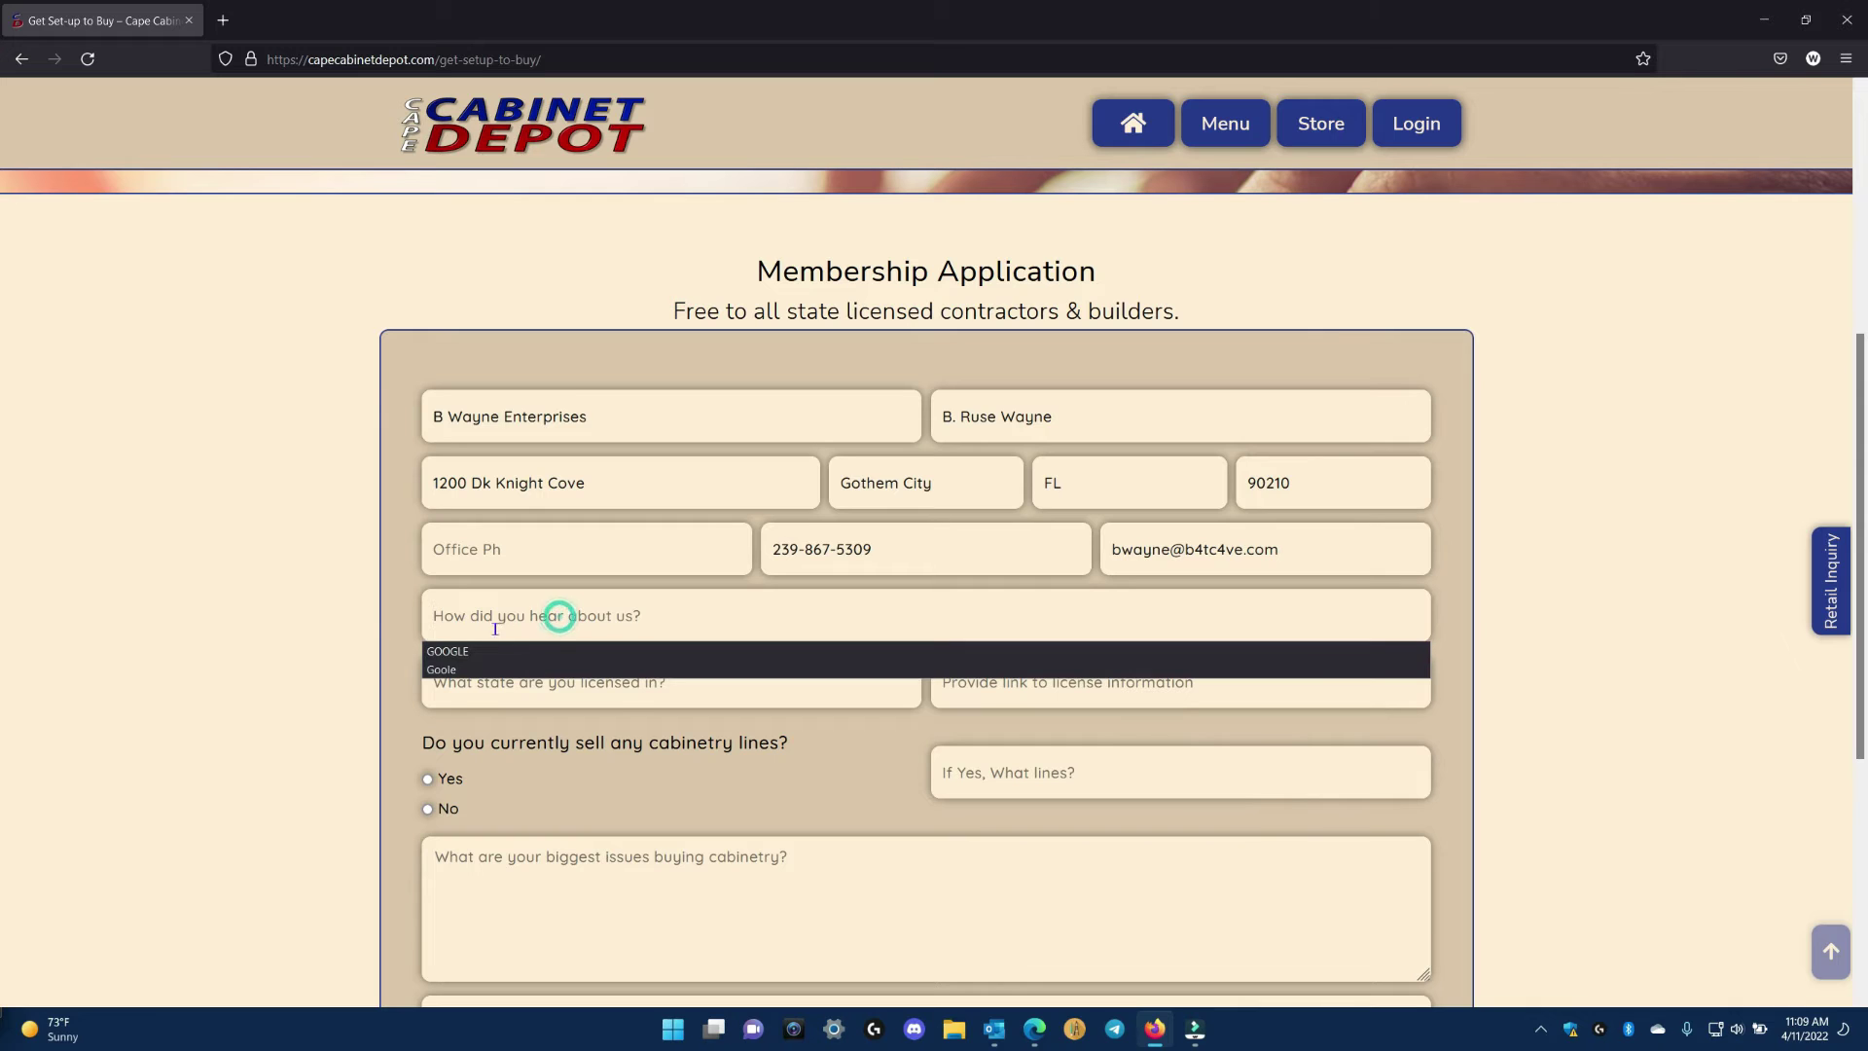
left_click(451, 653)
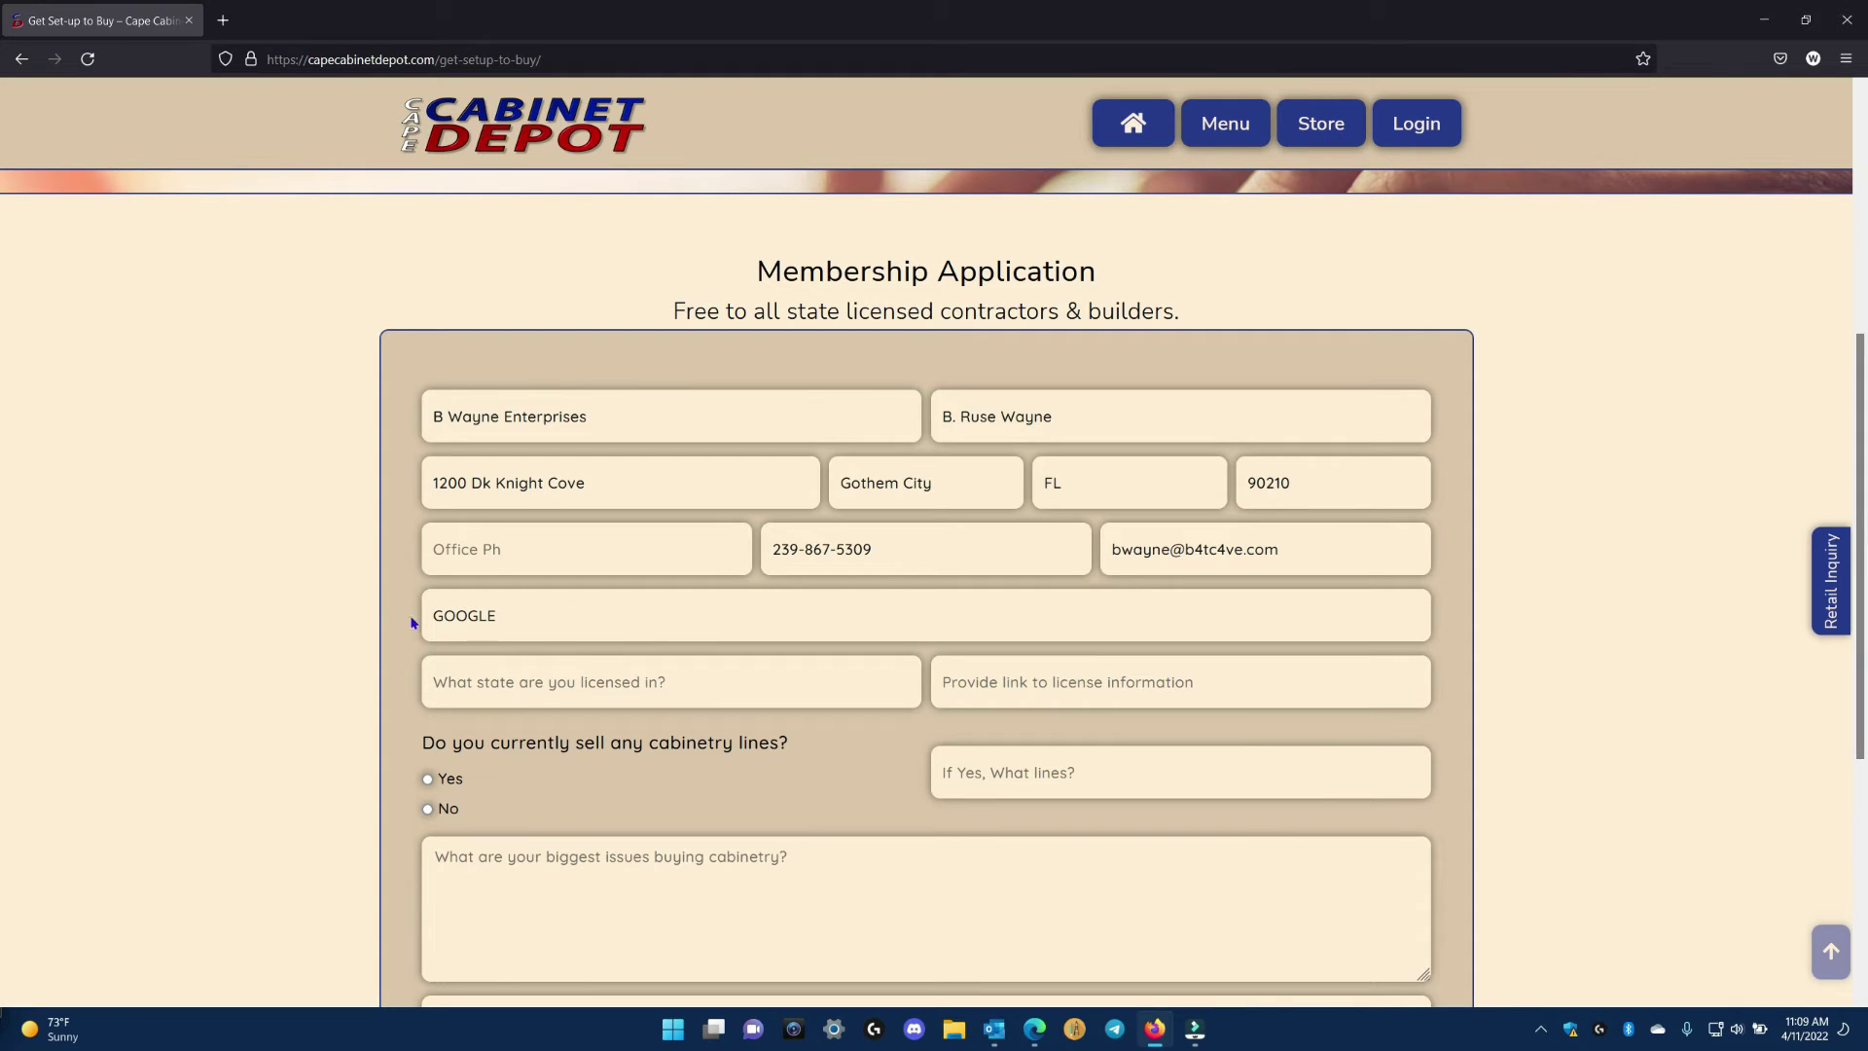
left_click(697, 681)
left_click(697, 681)
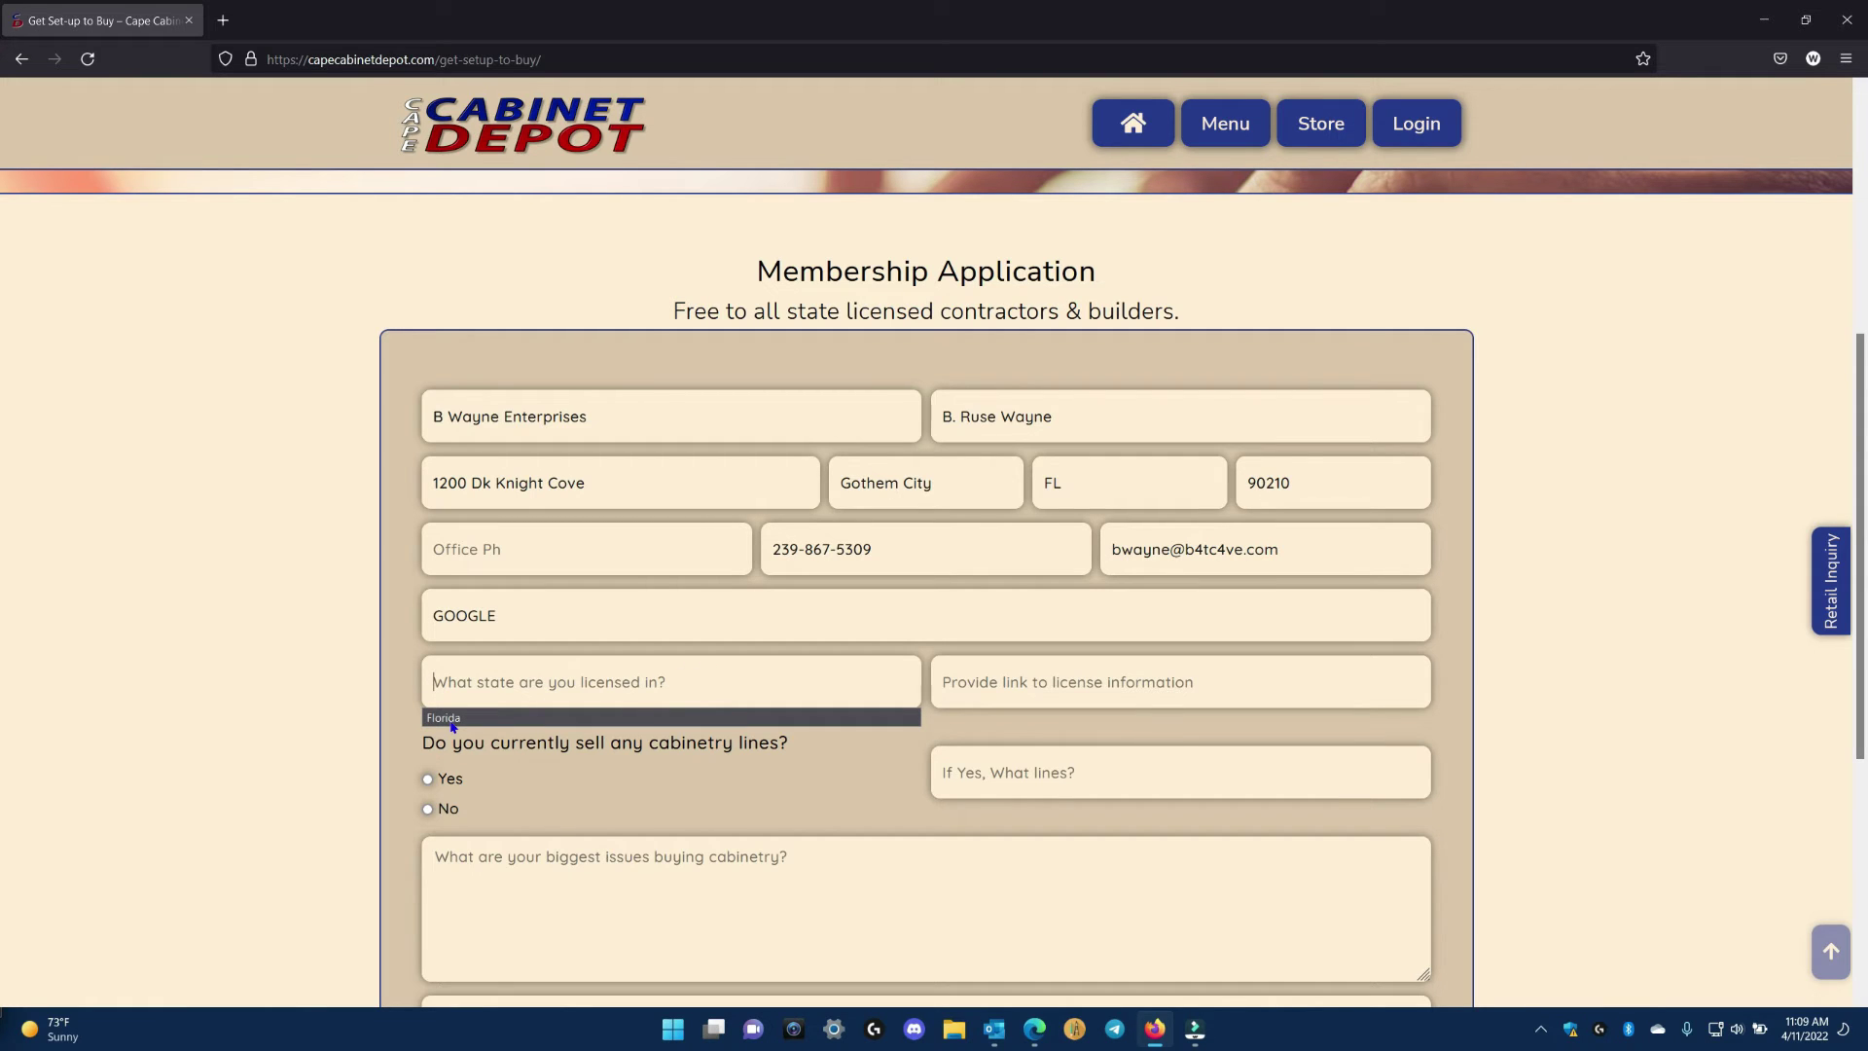
left_click(453, 720)
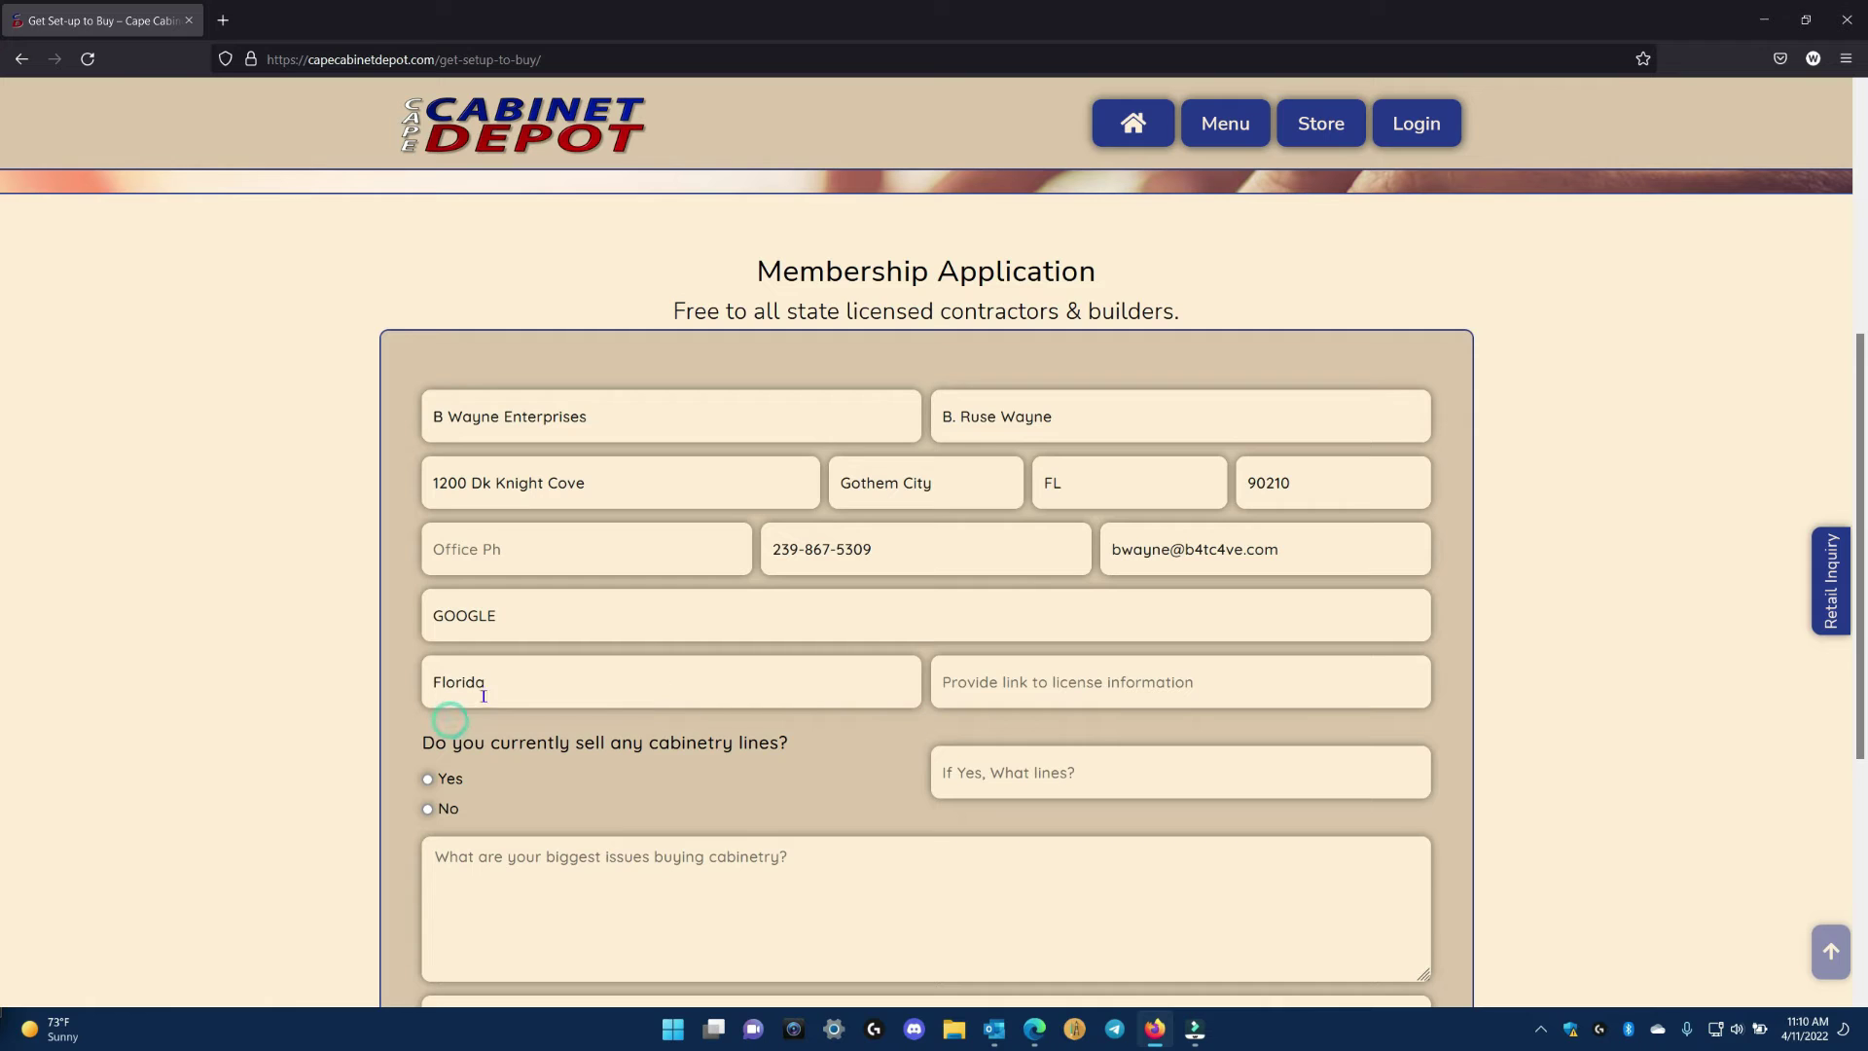
Step: Enter b4tc4ve as the license information link and answer Yes to selling cabinetry lines, naming Pennyworth Fine Cabinets
left_click(1055, 681)
left_click(966, 720)
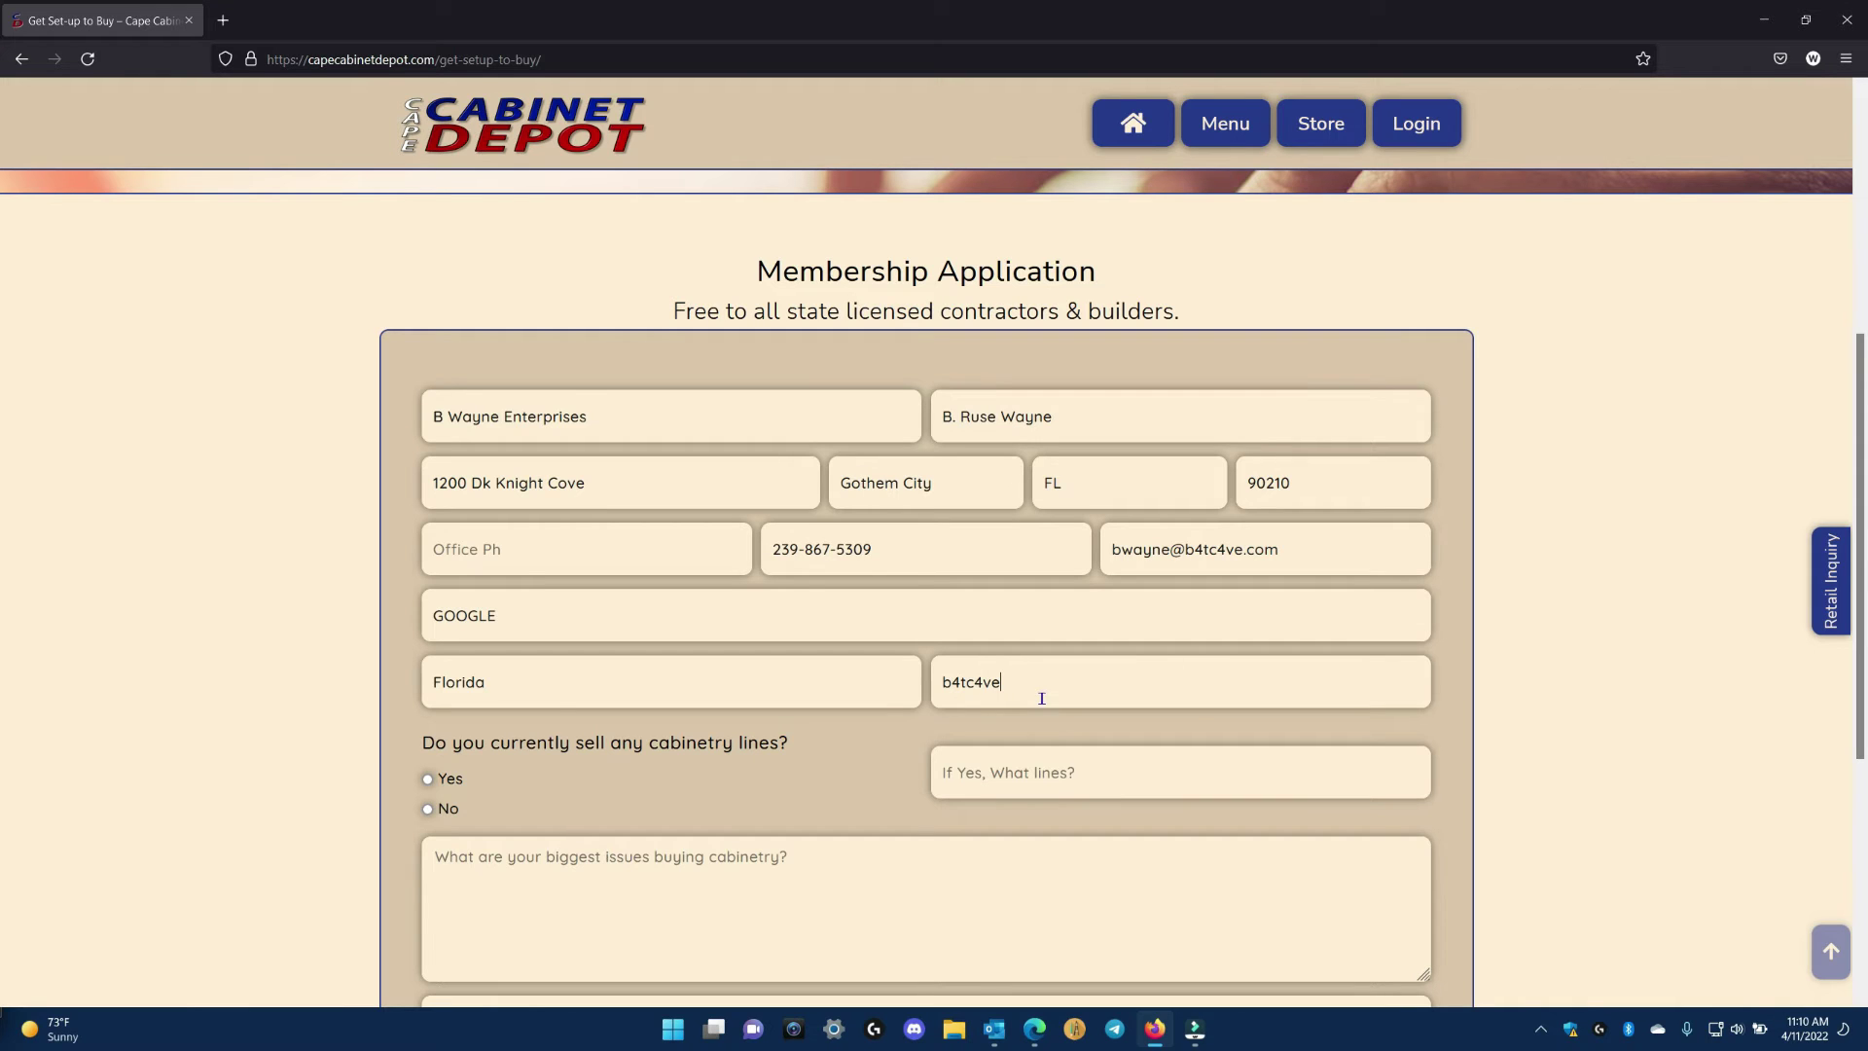
left_click(428, 780)
left_click(1071, 775)
left_click(1012, 808)
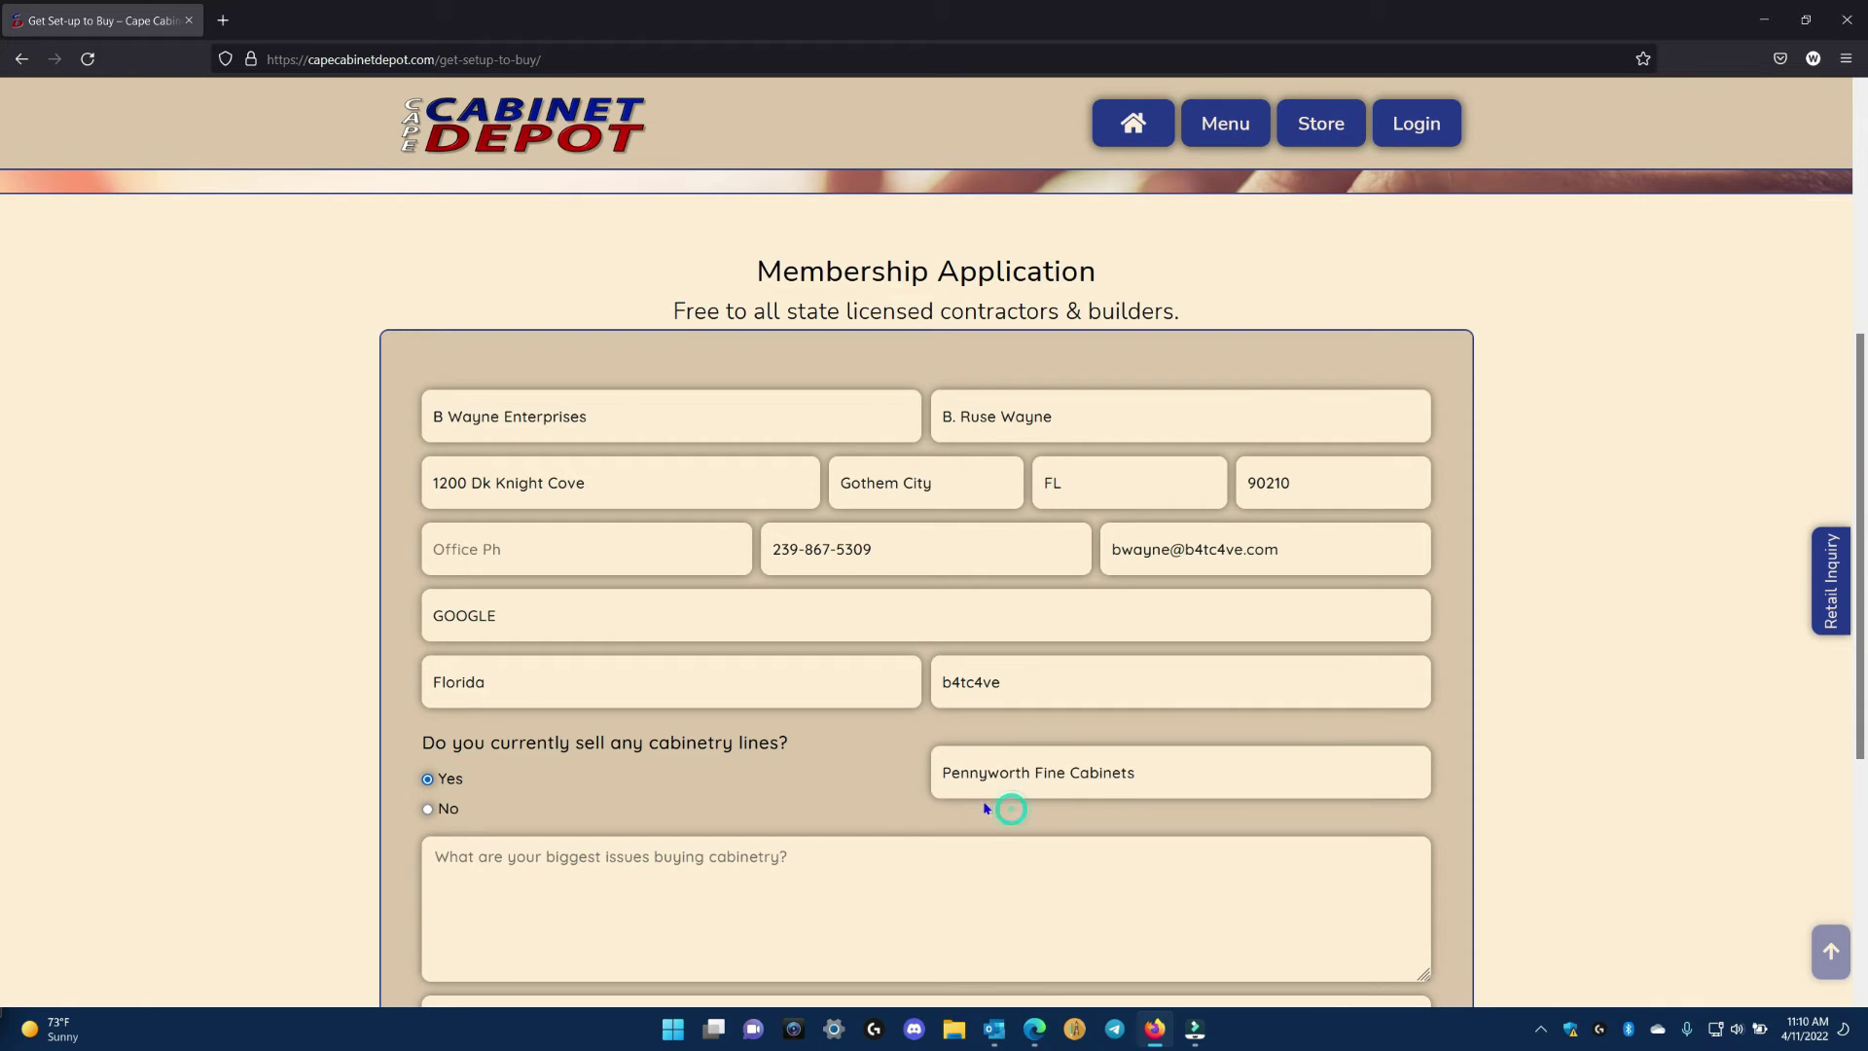
Step: State the biggest cabinetry buying issue as "Price is too high and quality is too low." and continue to the application's next page
scroll(844, 712, "down", 3)
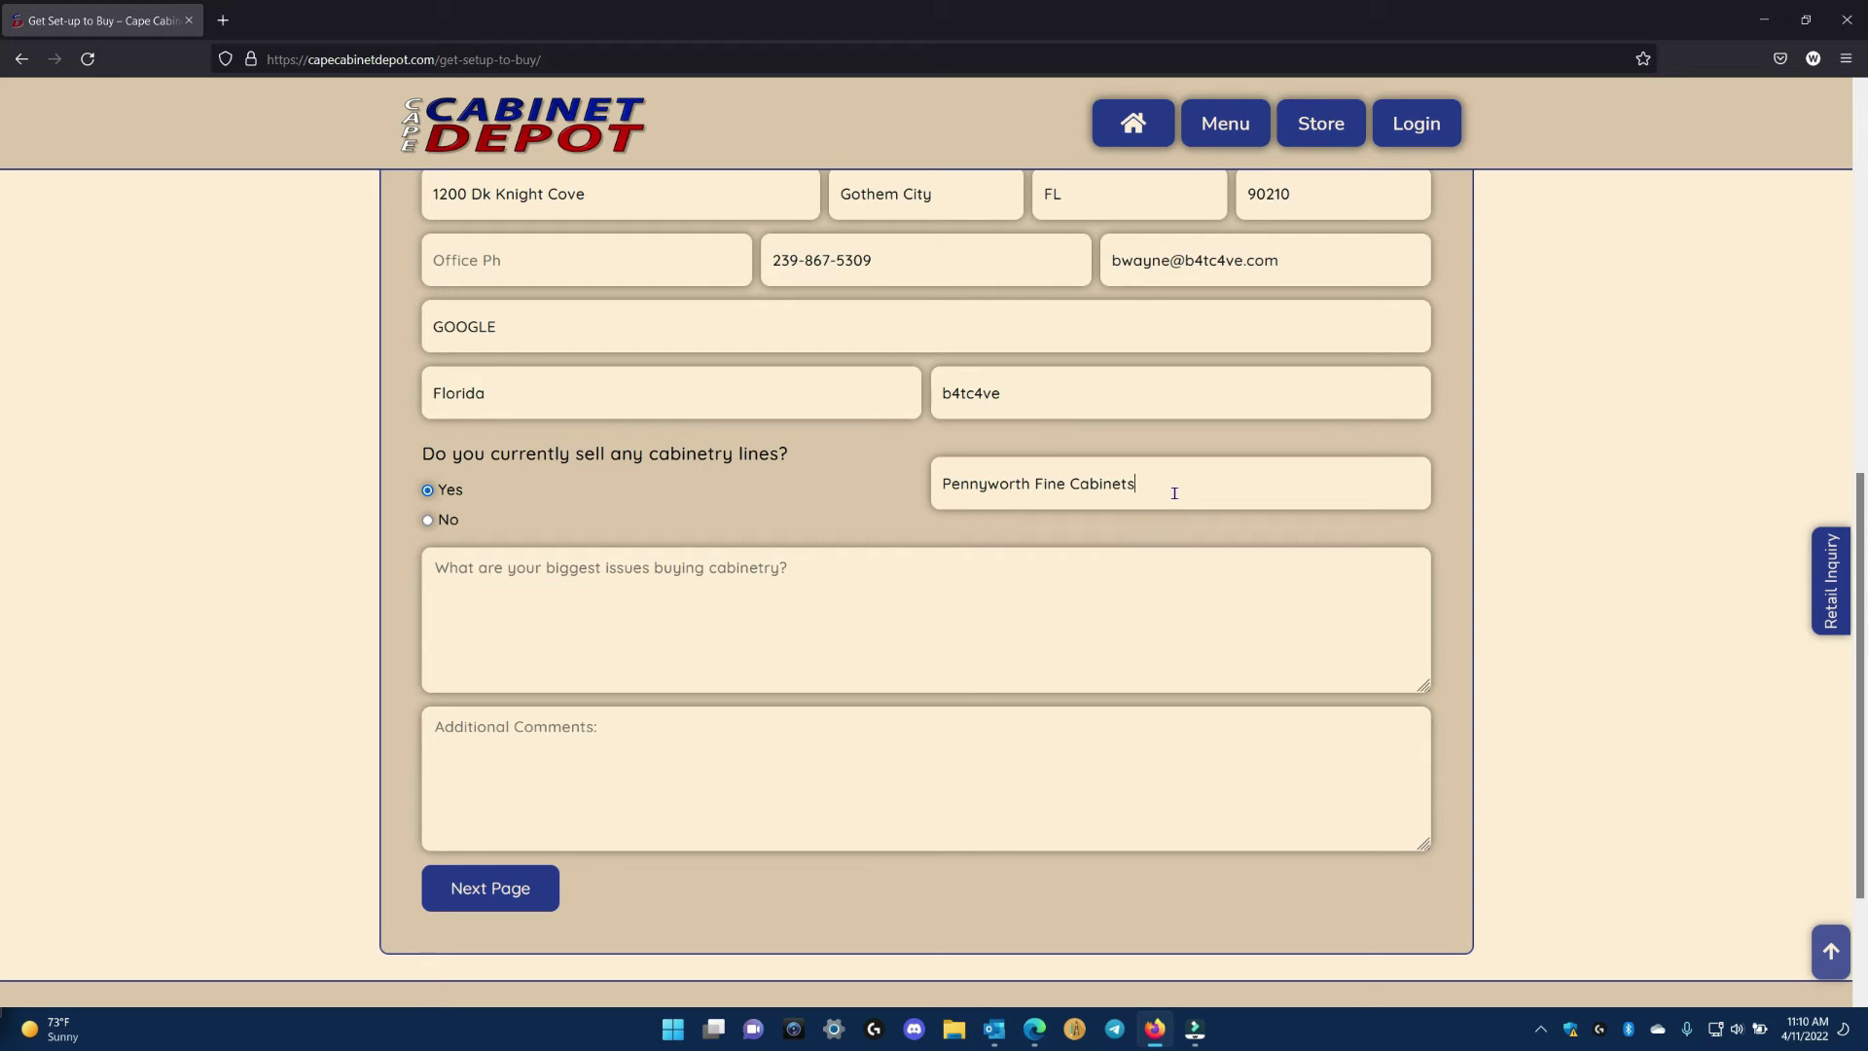
left_click(716, 585)
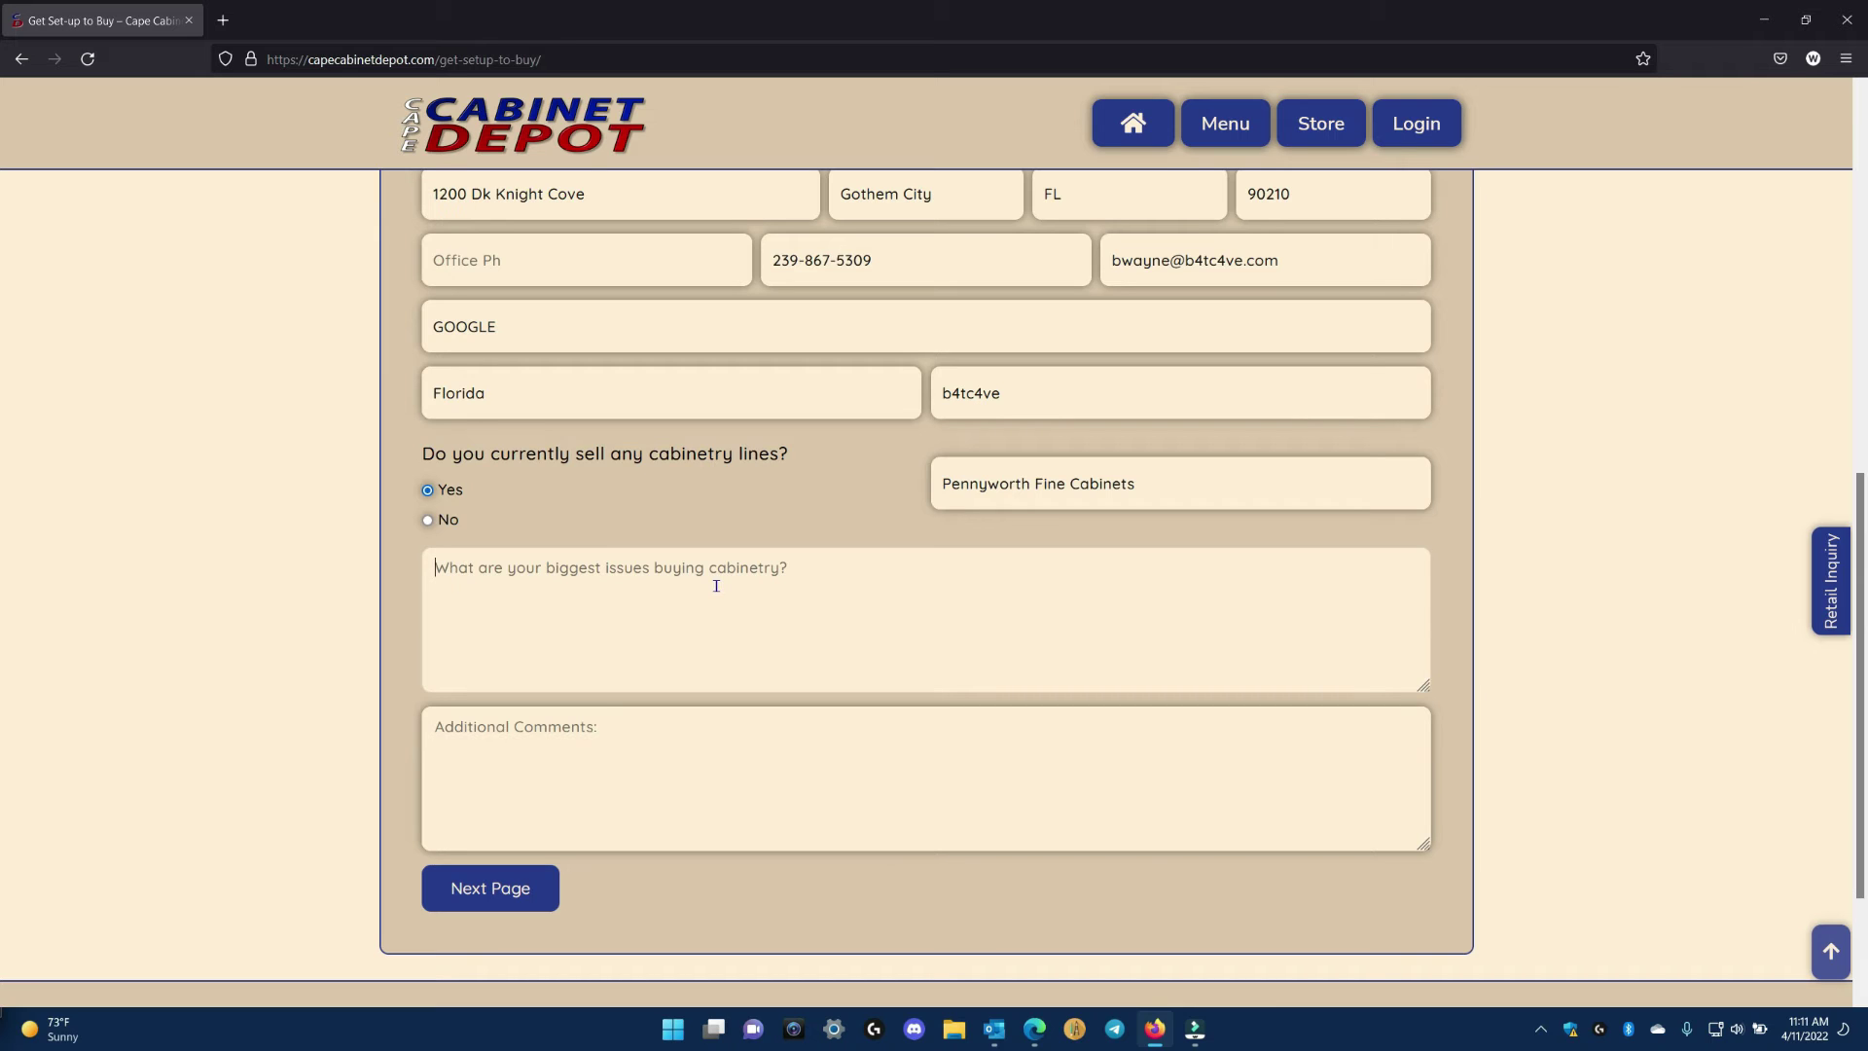
type("Price")
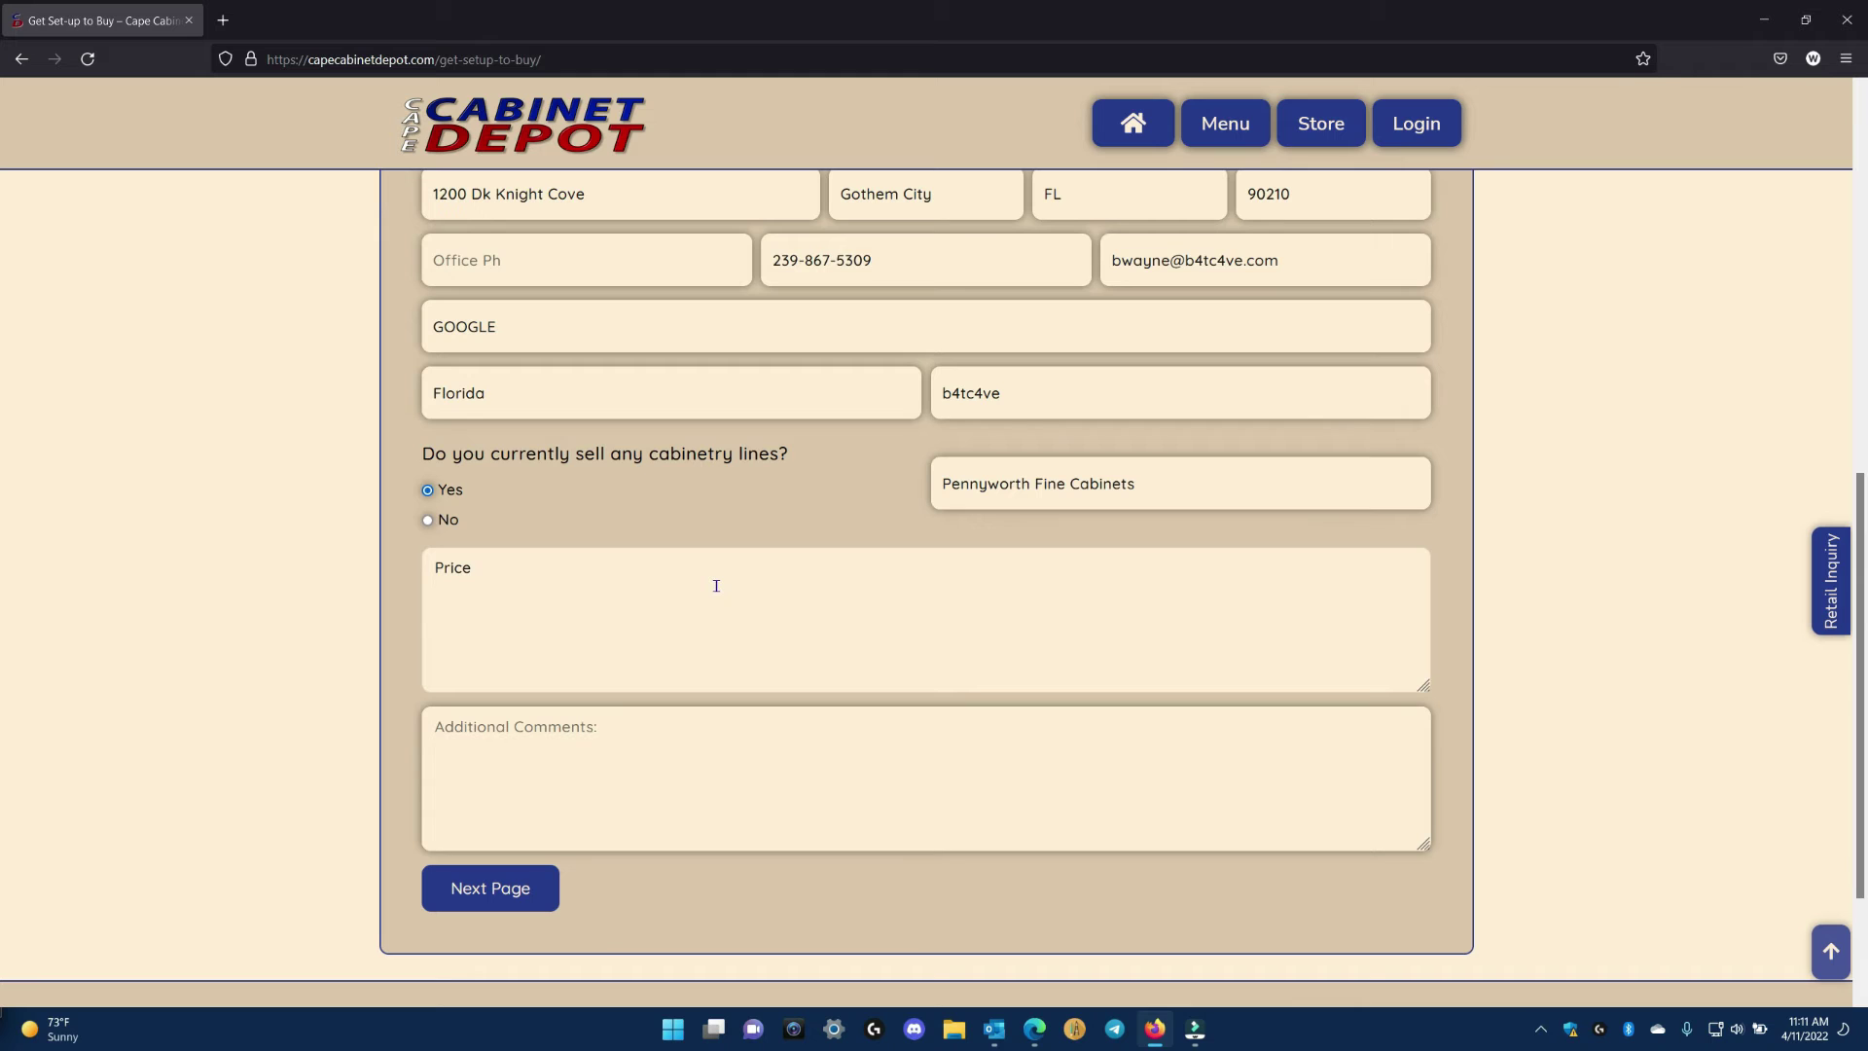
type(" os too high and quality is too low.")
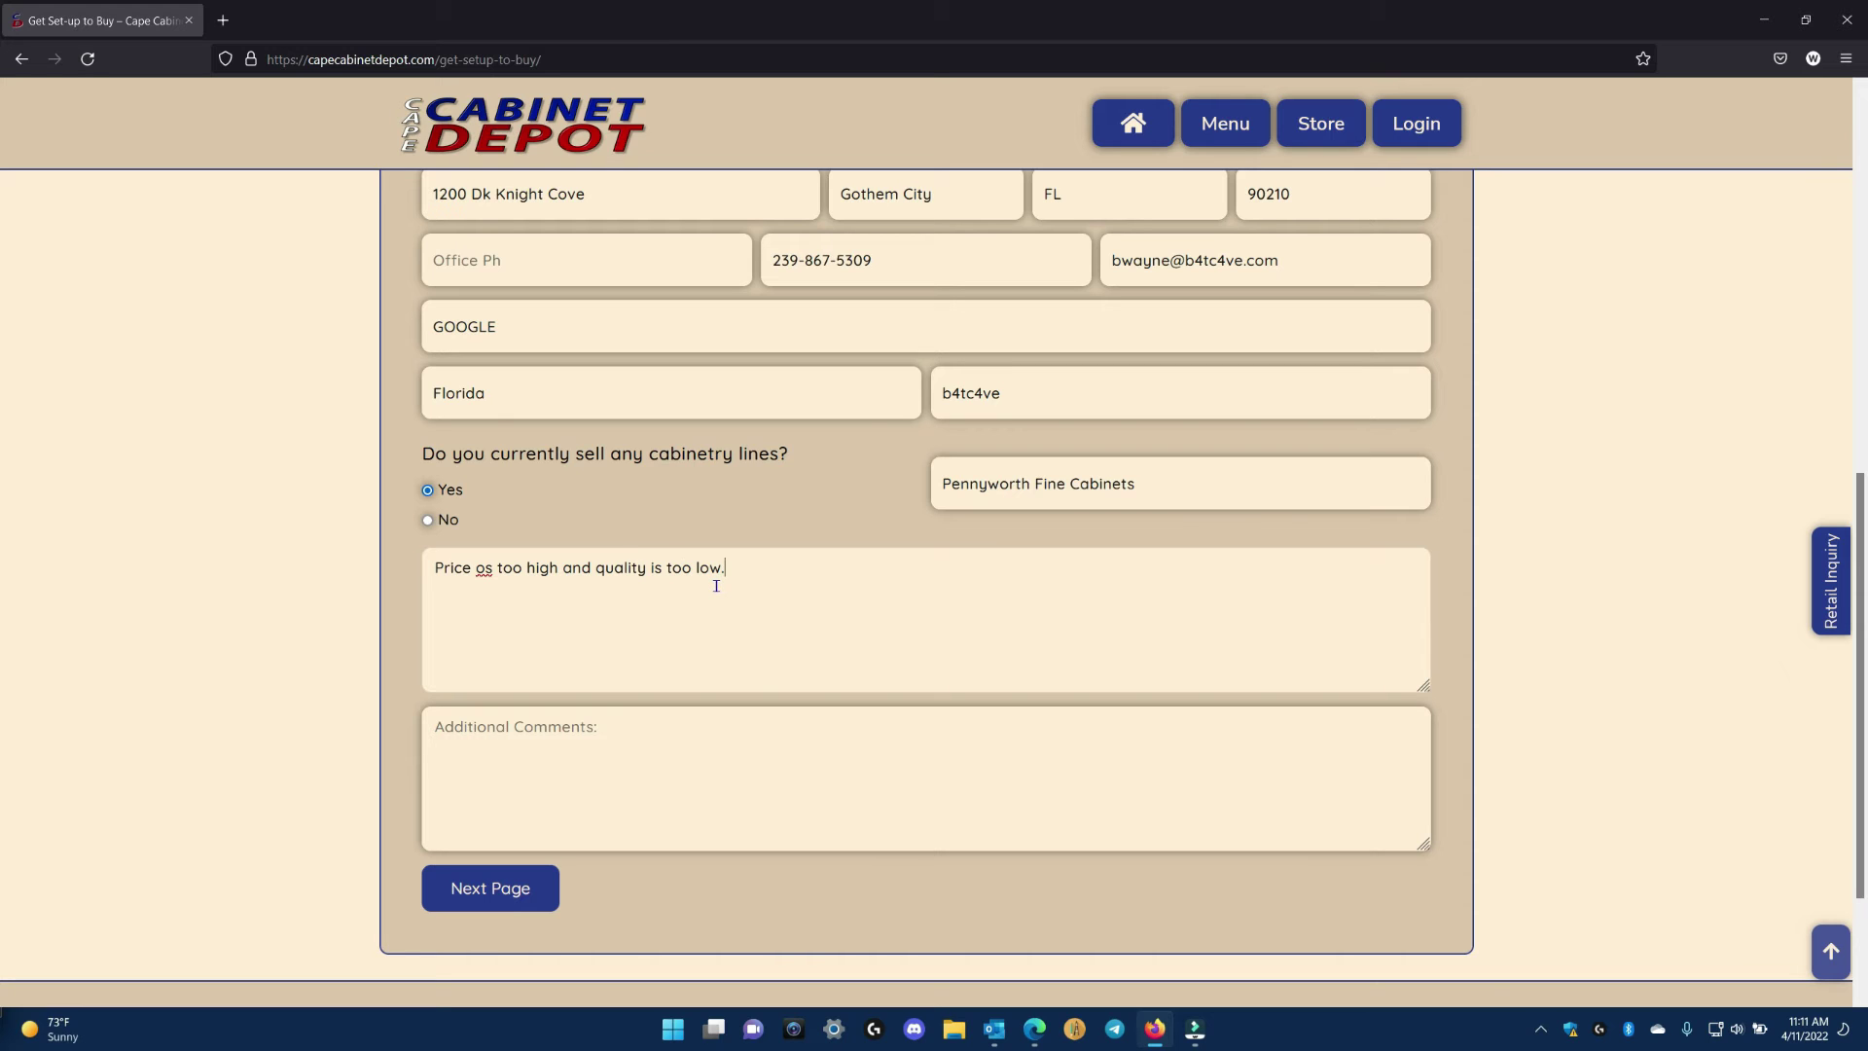
key("Left")
key("BackSpace")
type("i")
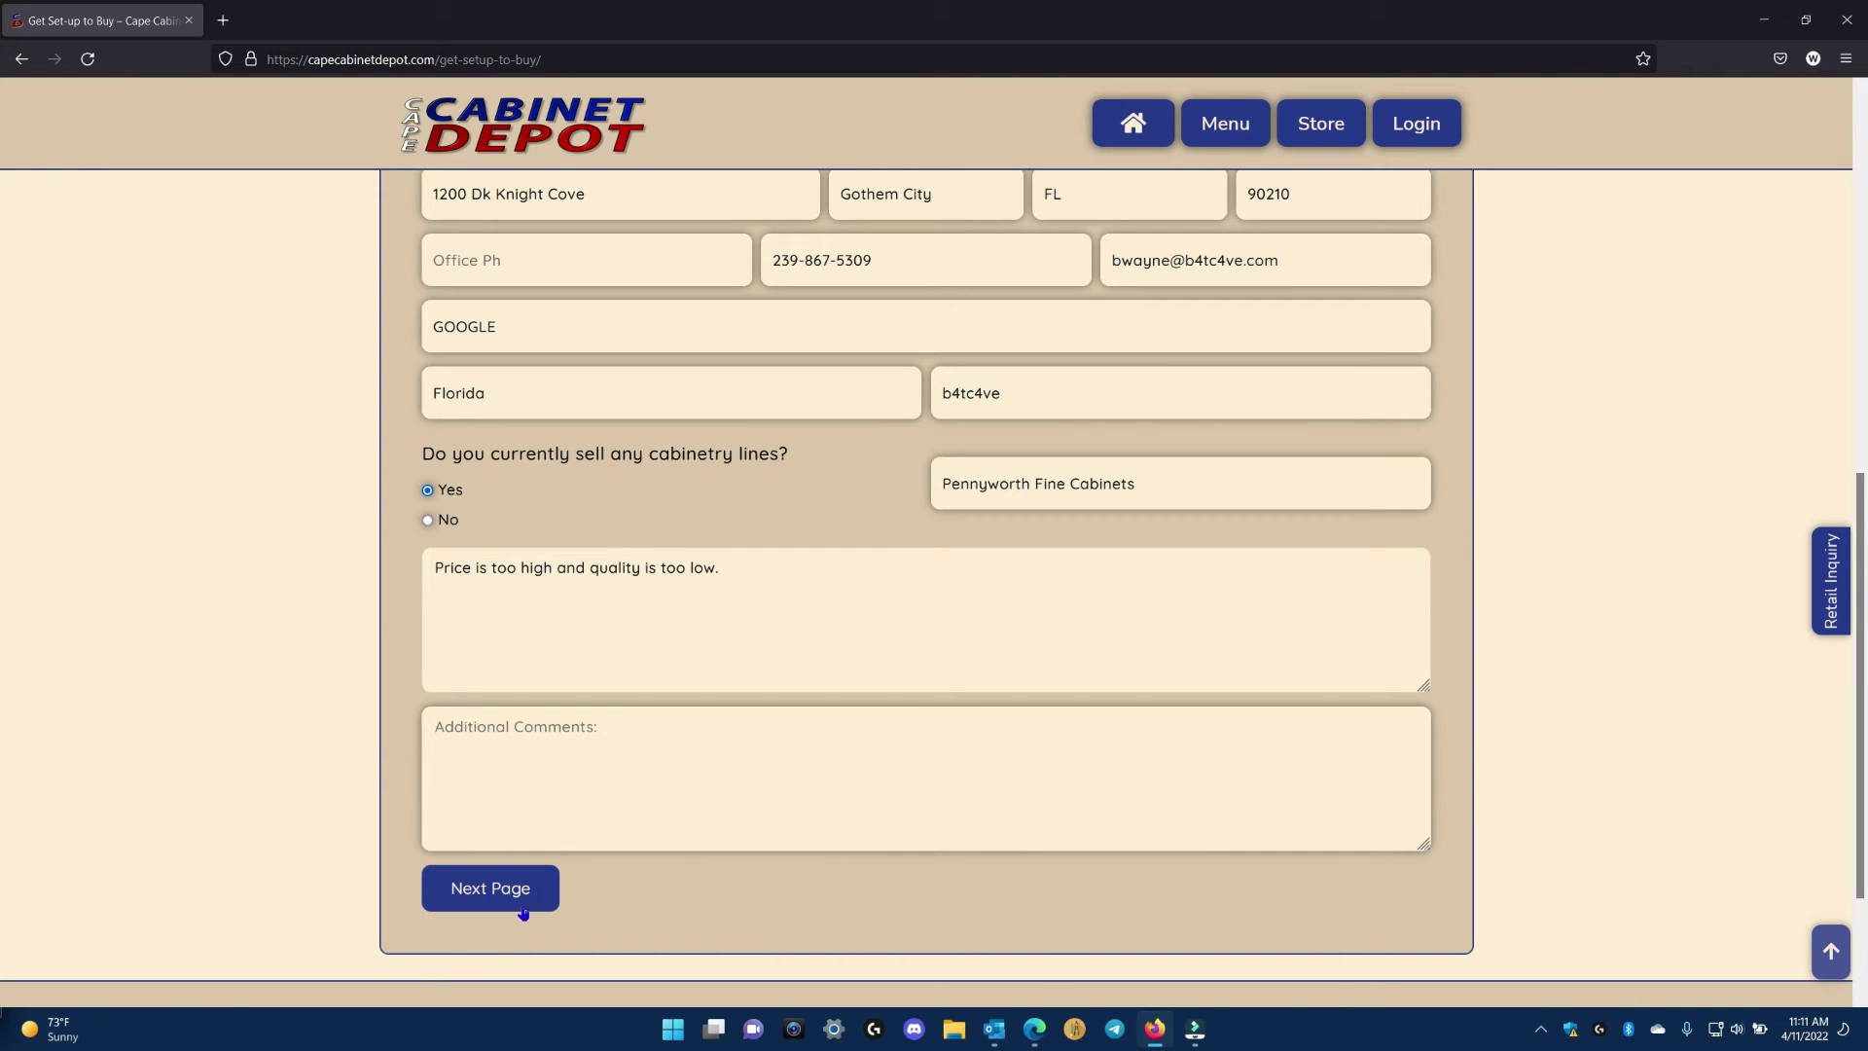
left_click(526, 887)
Step: Check off all eleven individual membership guidelines, from the state license requirement to payment in full before ordering
scroll(911, 548, "up", 1)
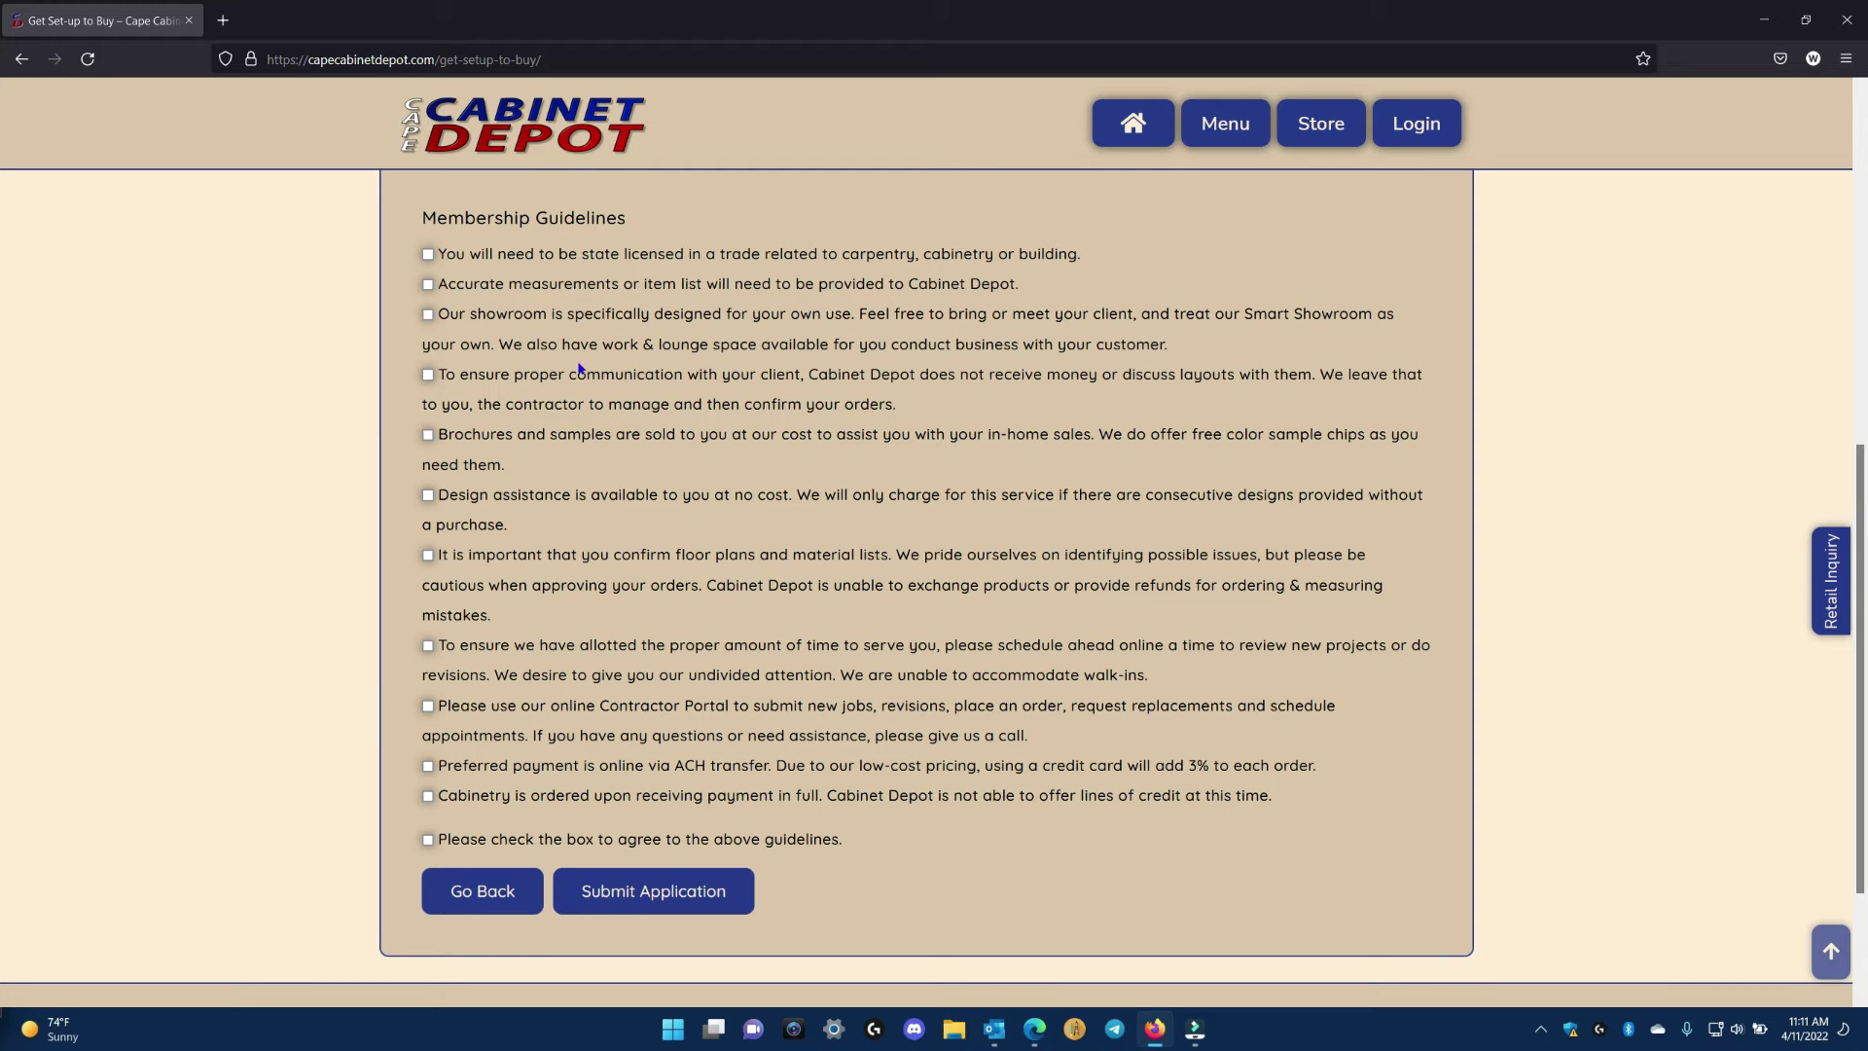
left_click(428, 255)
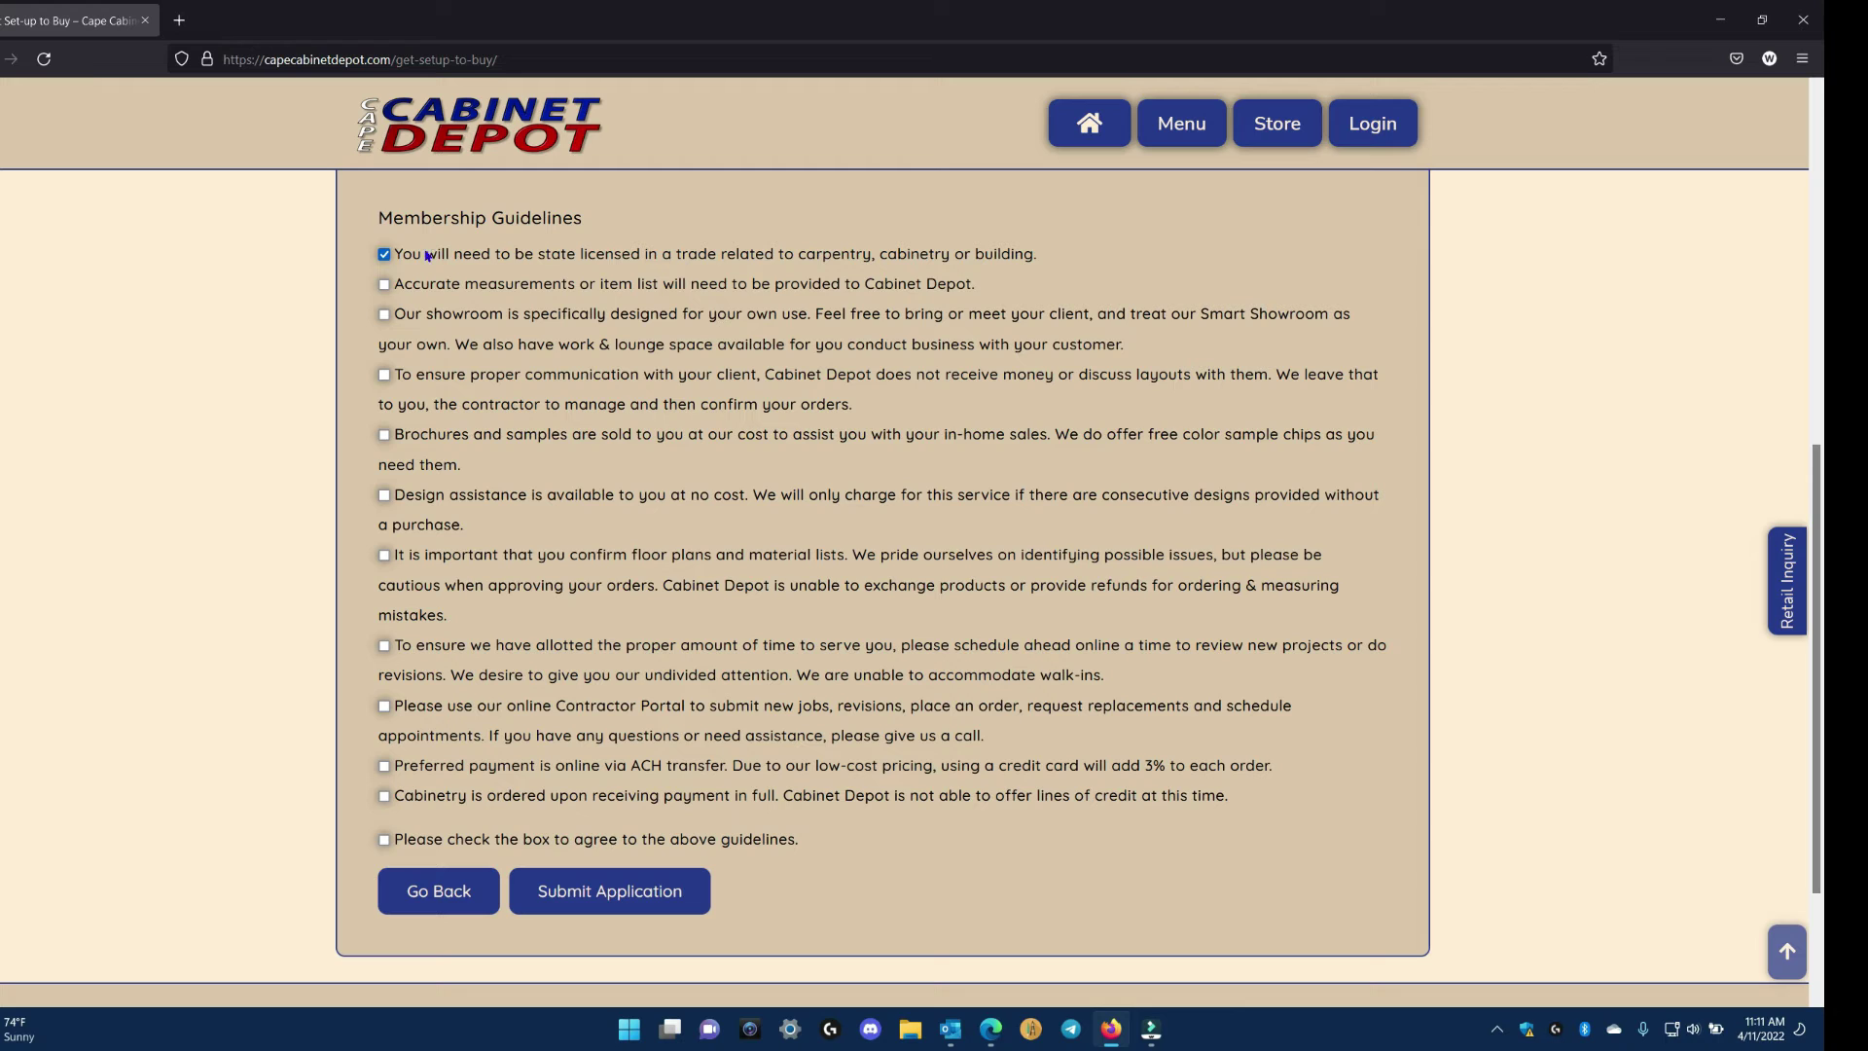
left_click(384, 285)
left_click(385, 314)
left_click(385, 375)
left_click(385, 435)
left_click(384, 496)
left_click(384, 556)
left_click(384, 645)
left_click(384, 708)
left_click(381, 766)
left_click(384, 799)
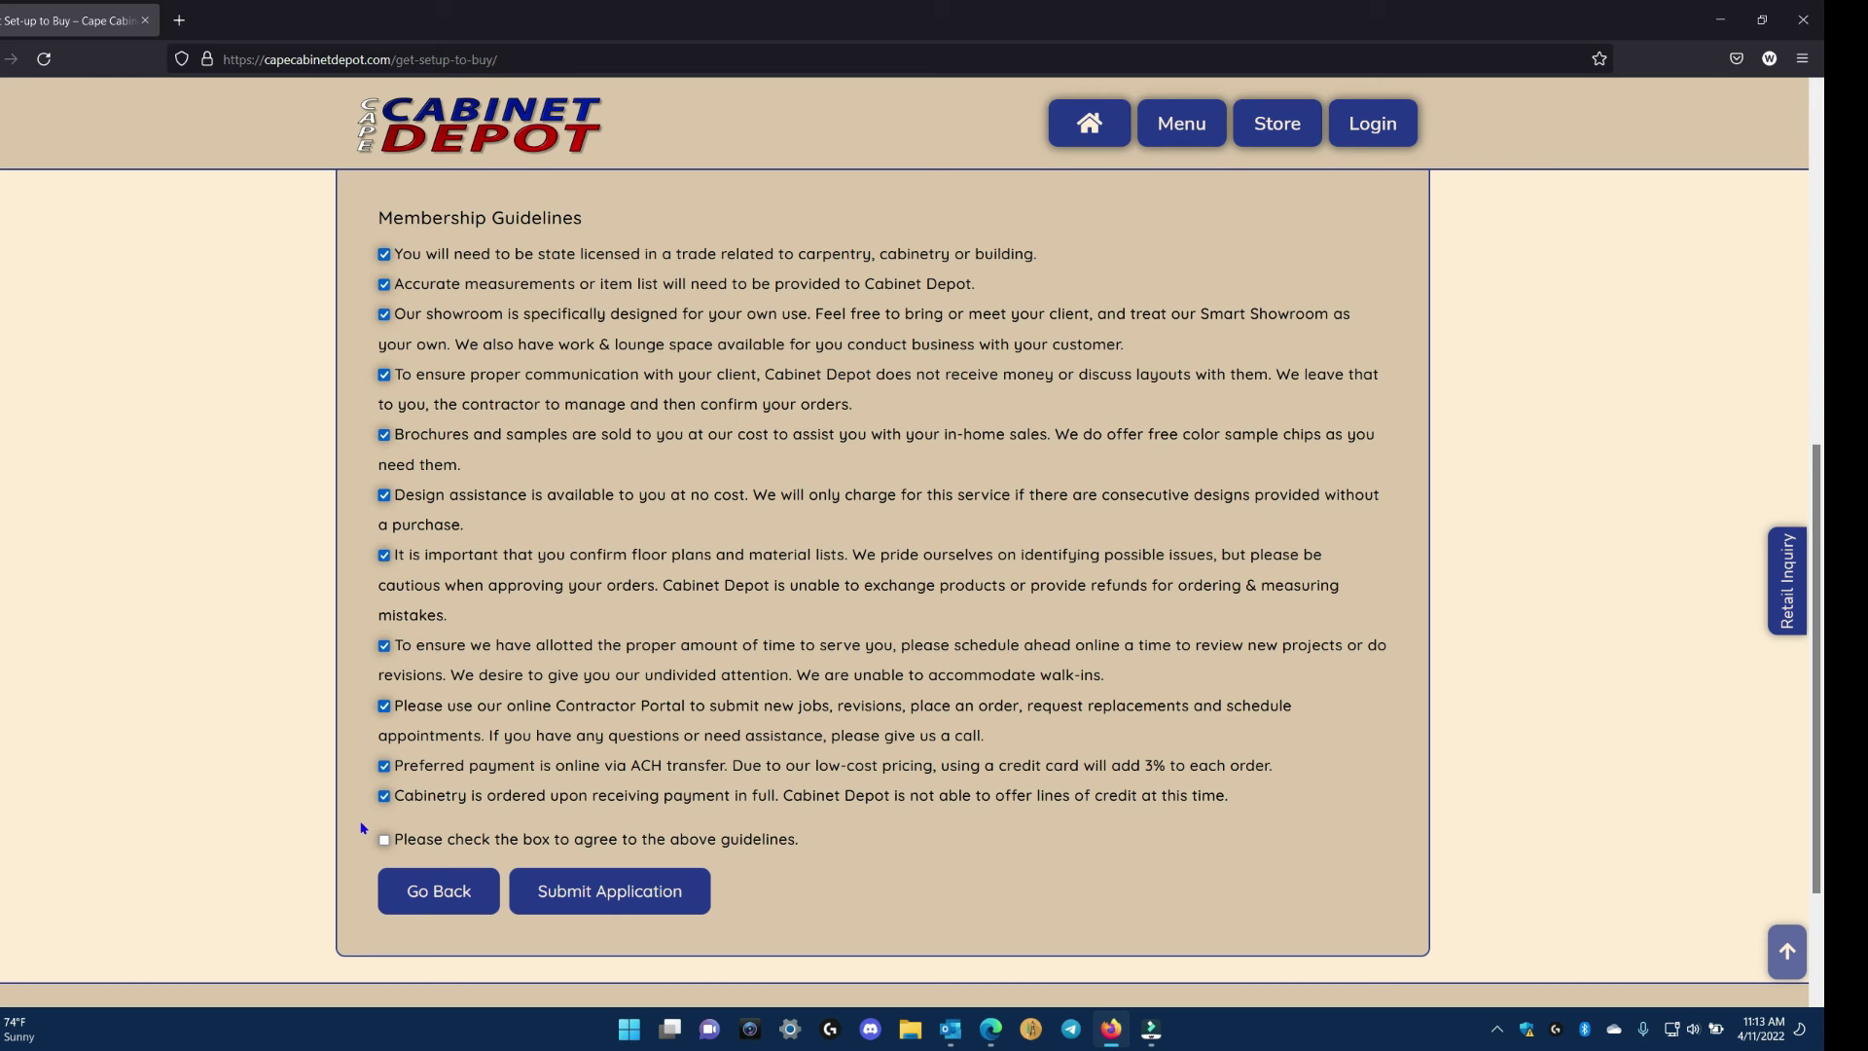
Step: Agree to the above guidelines as a whole, submit the membership application and look over the confirmation page
left_click(384, 839)
left_click(633, 902)
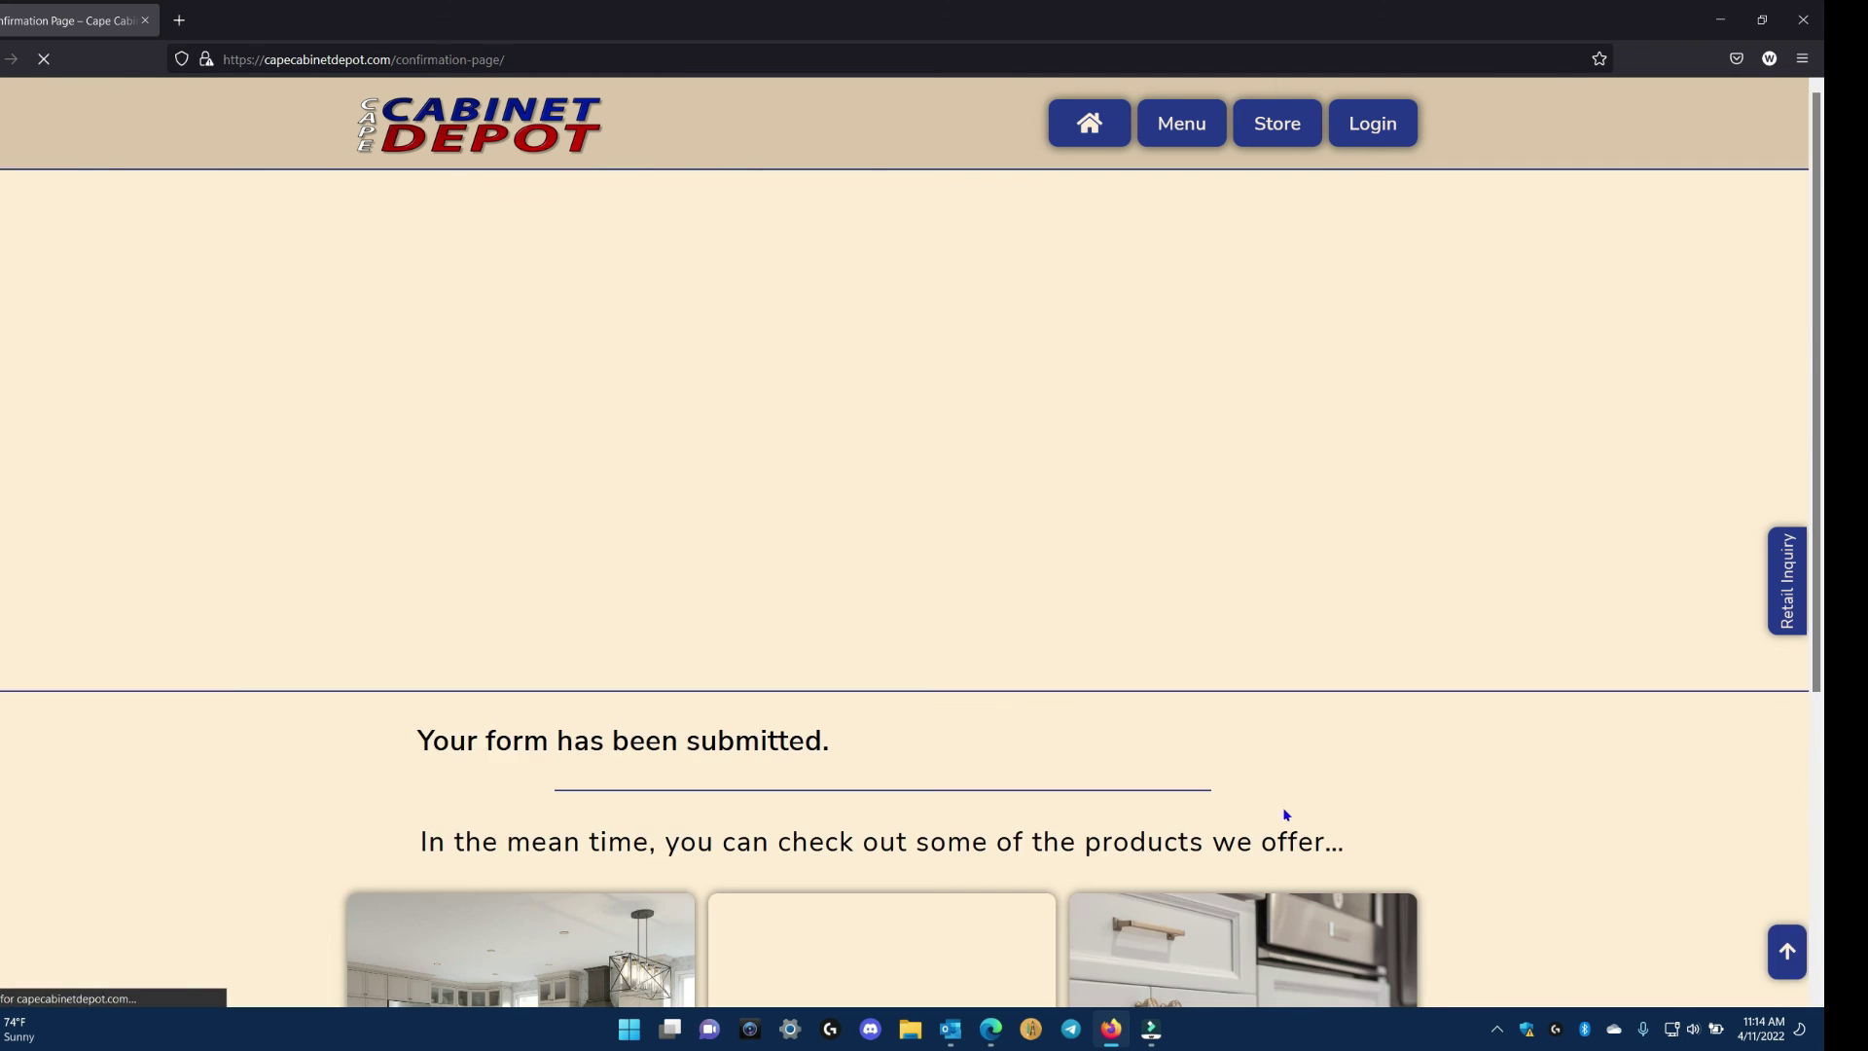
scroll(1287, 815, "down", 4)
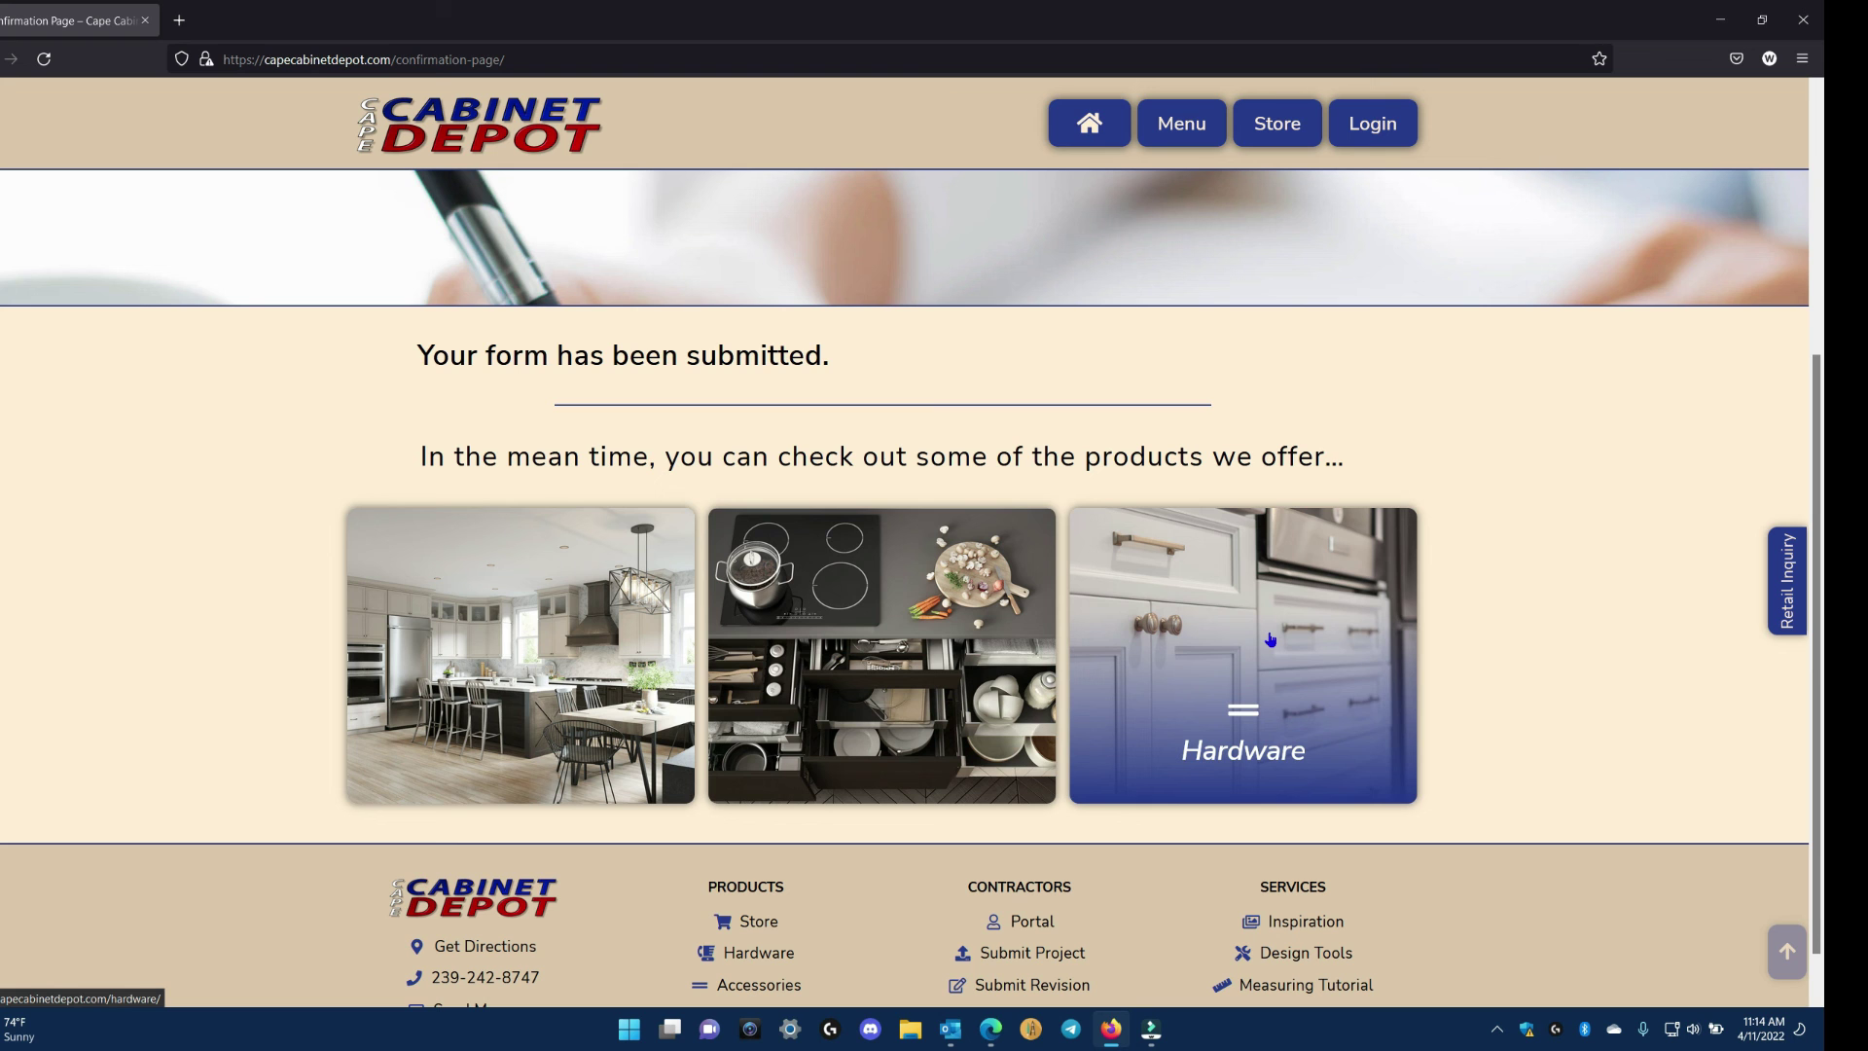
scroll(1541, 648, "up", 4)
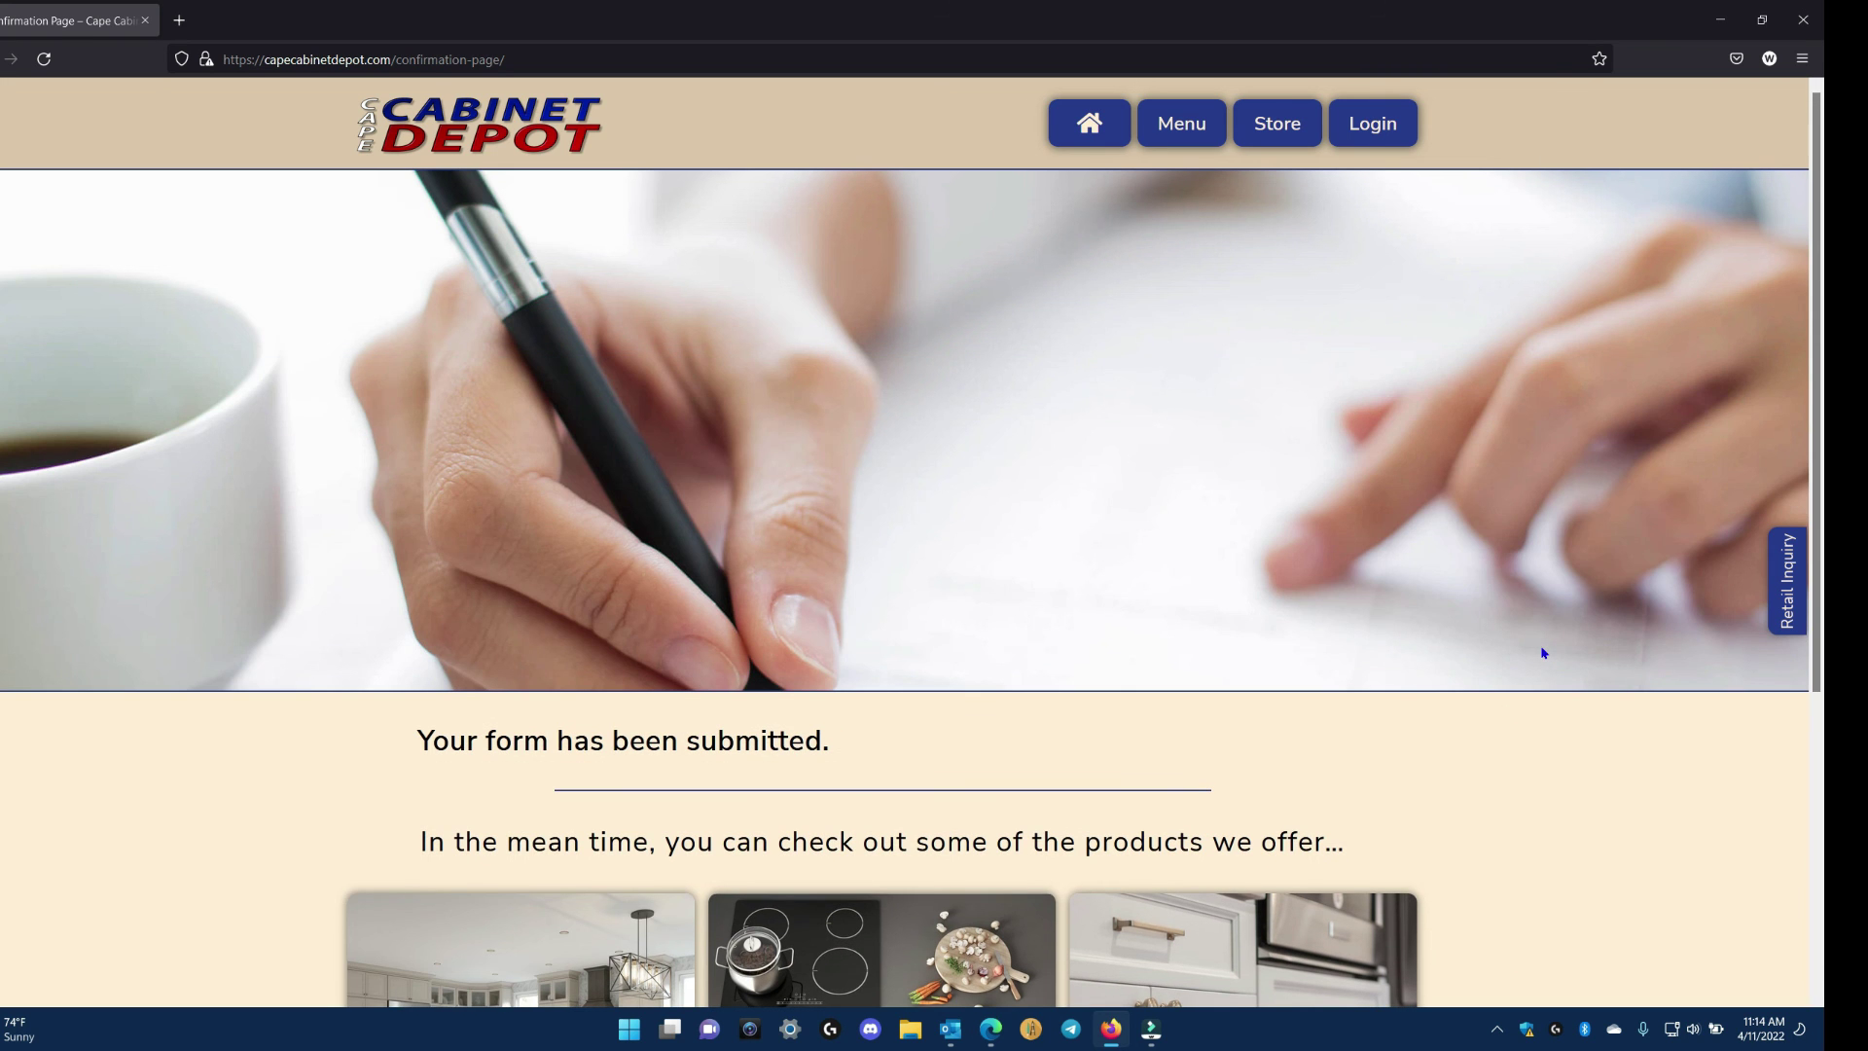